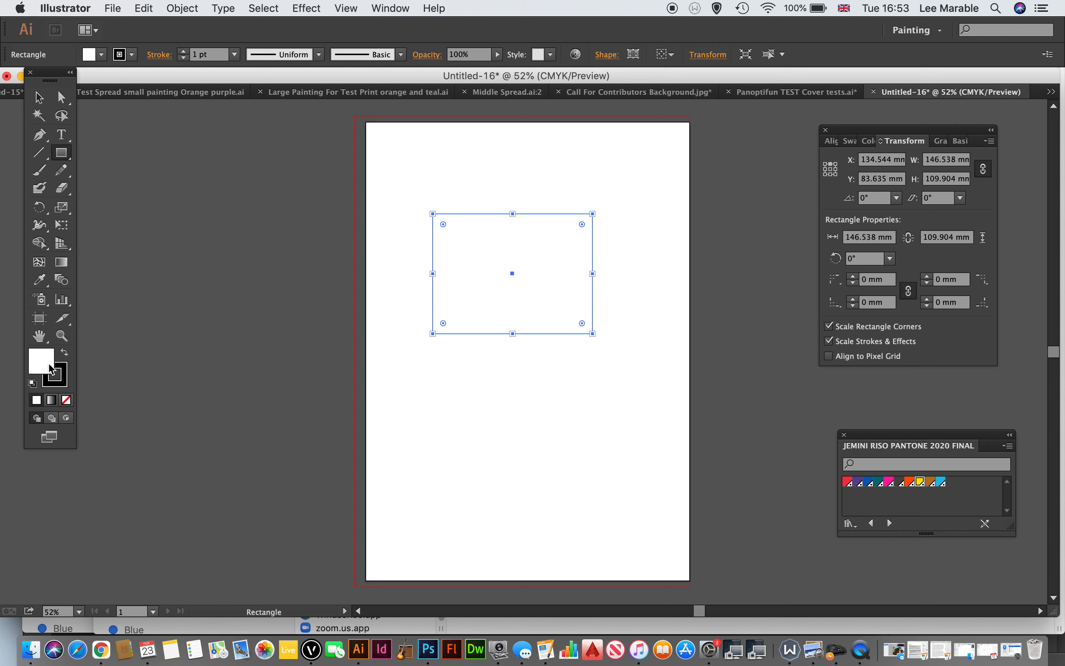
# Step: Fill the selected rectangle with green 6AD87F and remove its black stroke
pyautogui.doubleClick(39, 366)
pyautogui.click(316, 288)
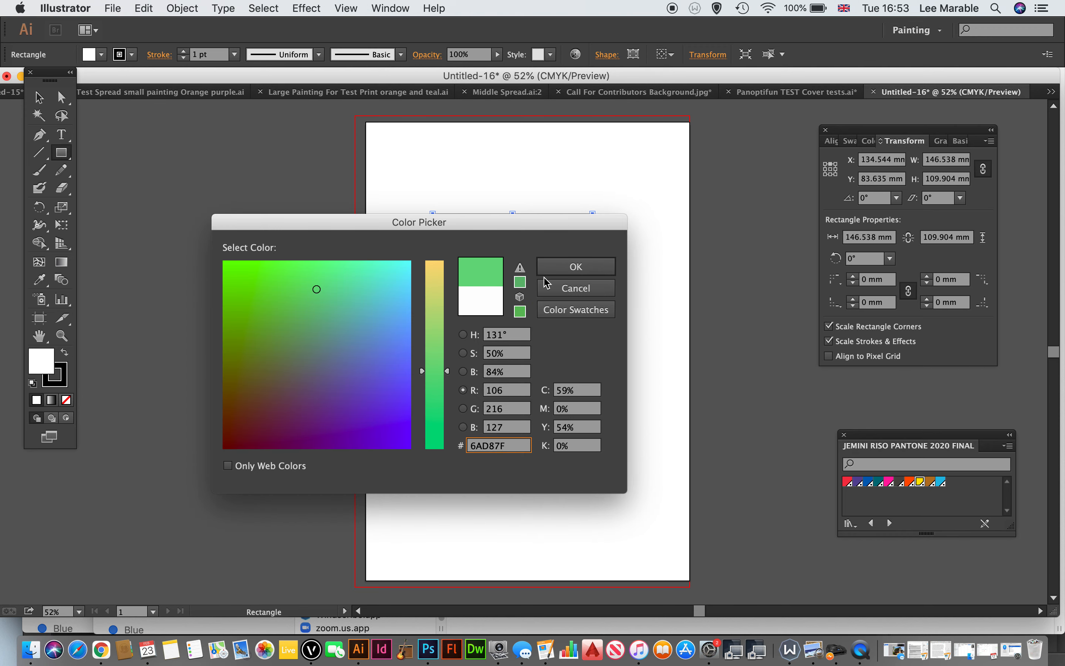
pyautogui.click(570, 267)
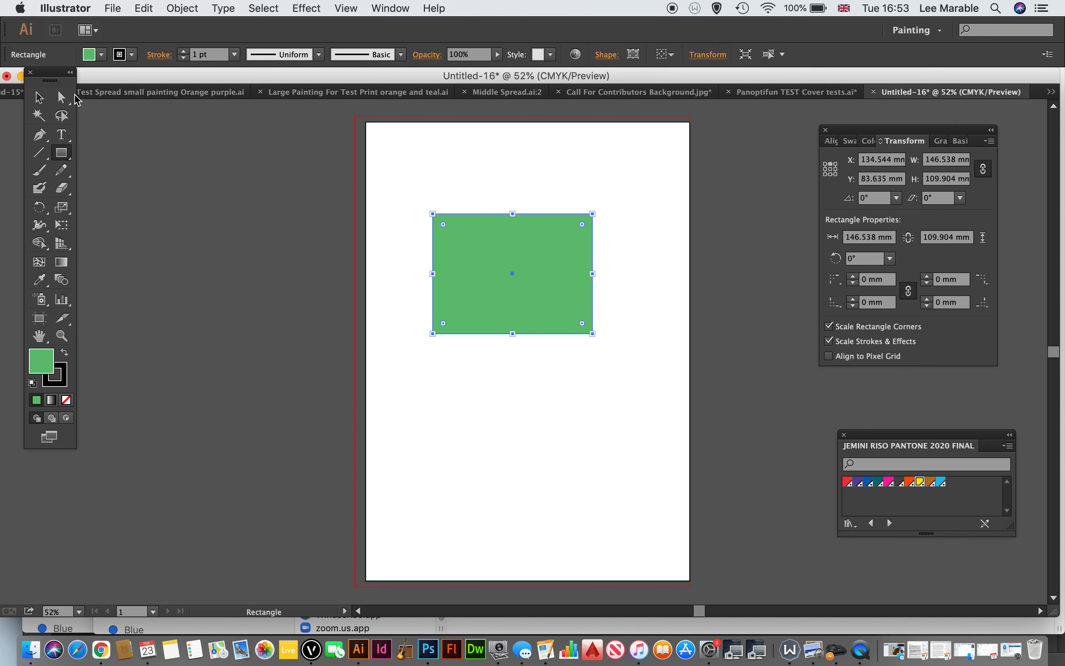
pyautogui.click(70, 381)
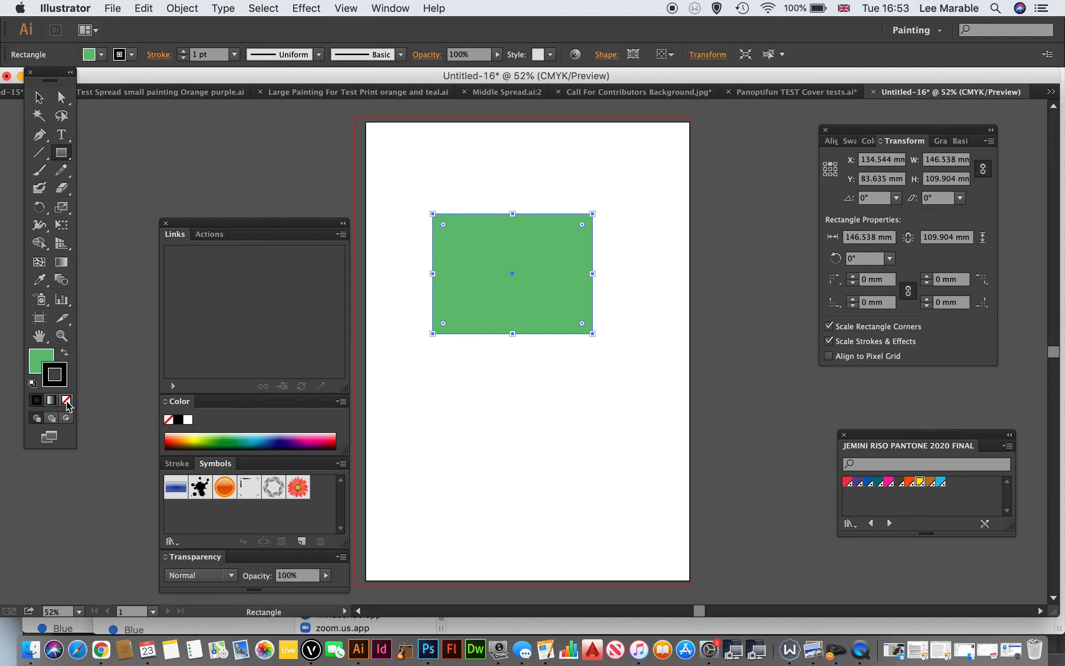
pyautogui.click(67, 400)
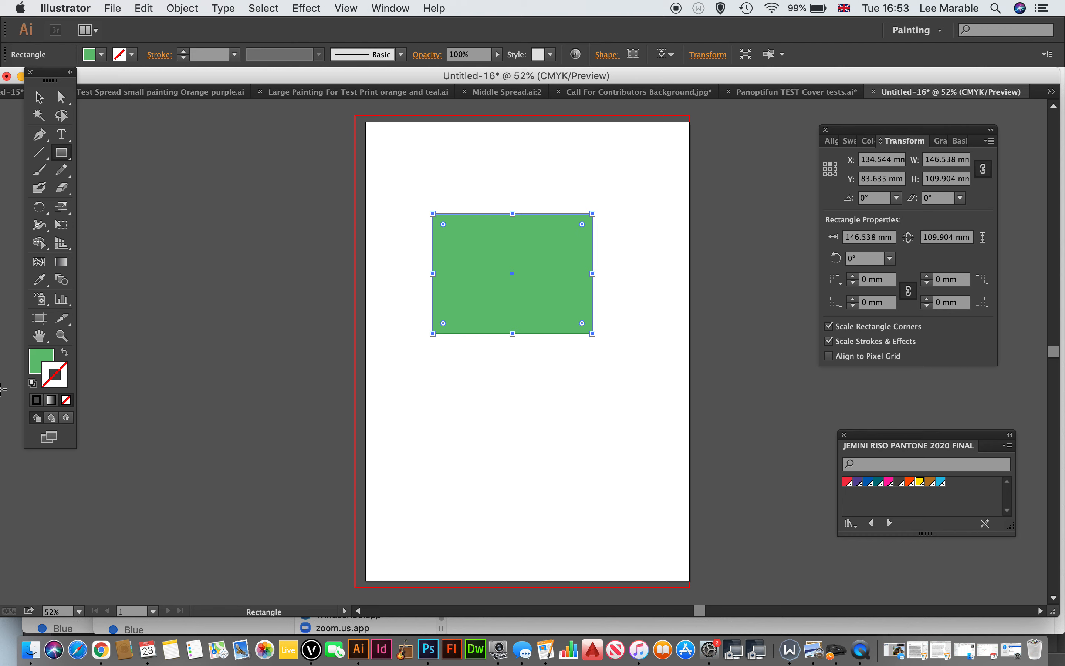
pyautogui.click(37, 362)
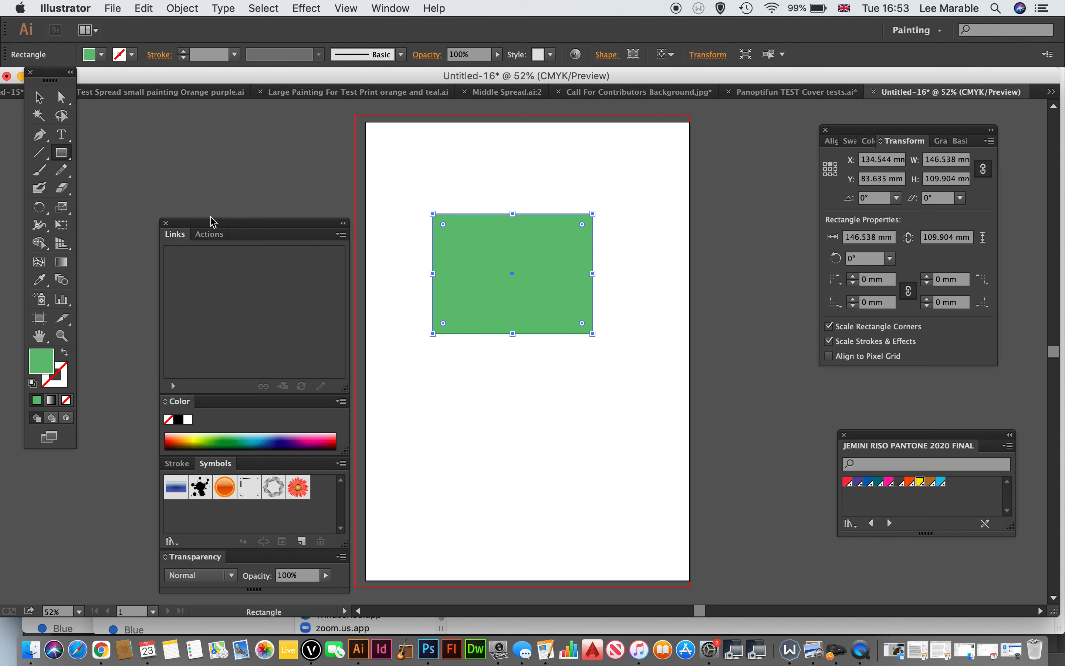
pyautogui.moveTo(200, 227); pyautogui.dragTo(878, 392)
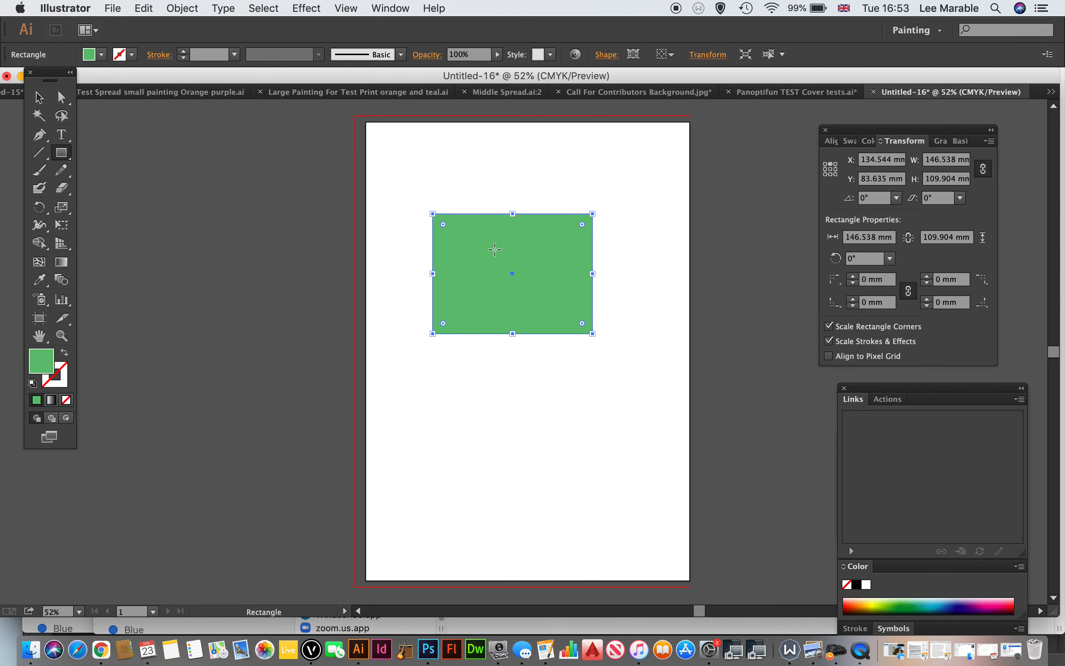
pyautogui.click(39, 99)
pyautogui.click(553, 146)
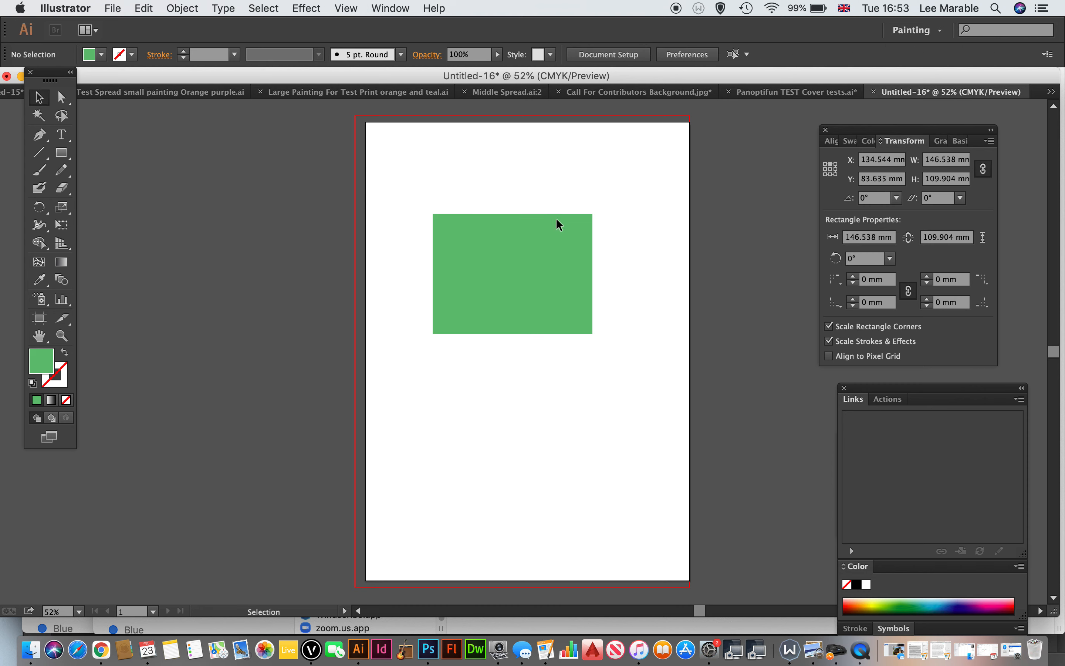
# Step: Replace the rectangle's green fill with the default white-to-black linear gradient
pyautogui.click(493, 256)
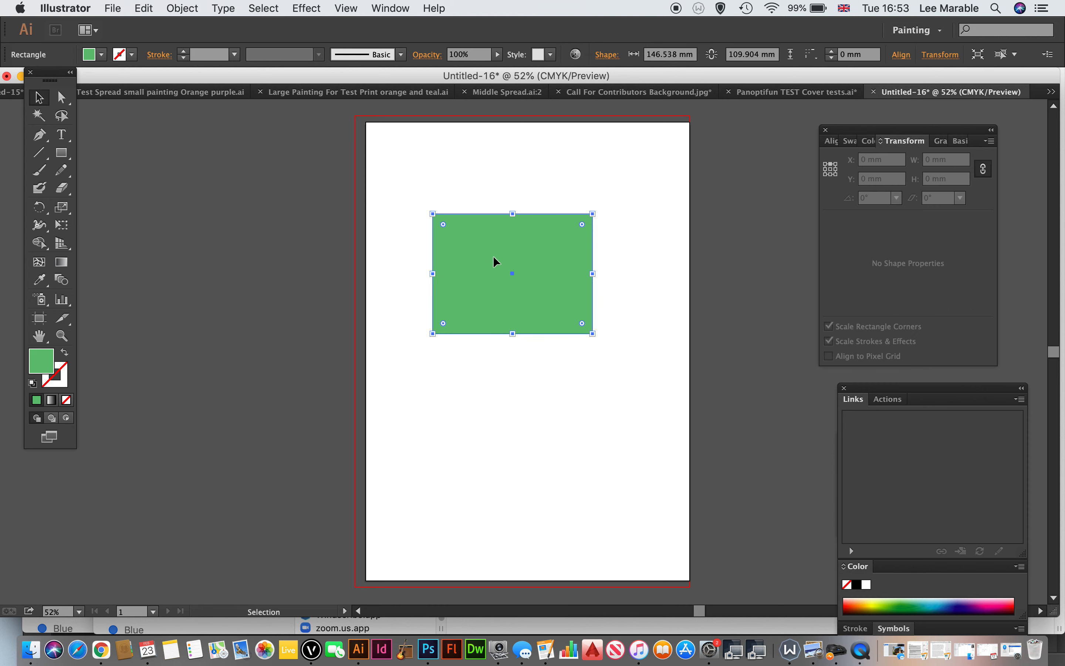
pyautogui.click(391, 9)
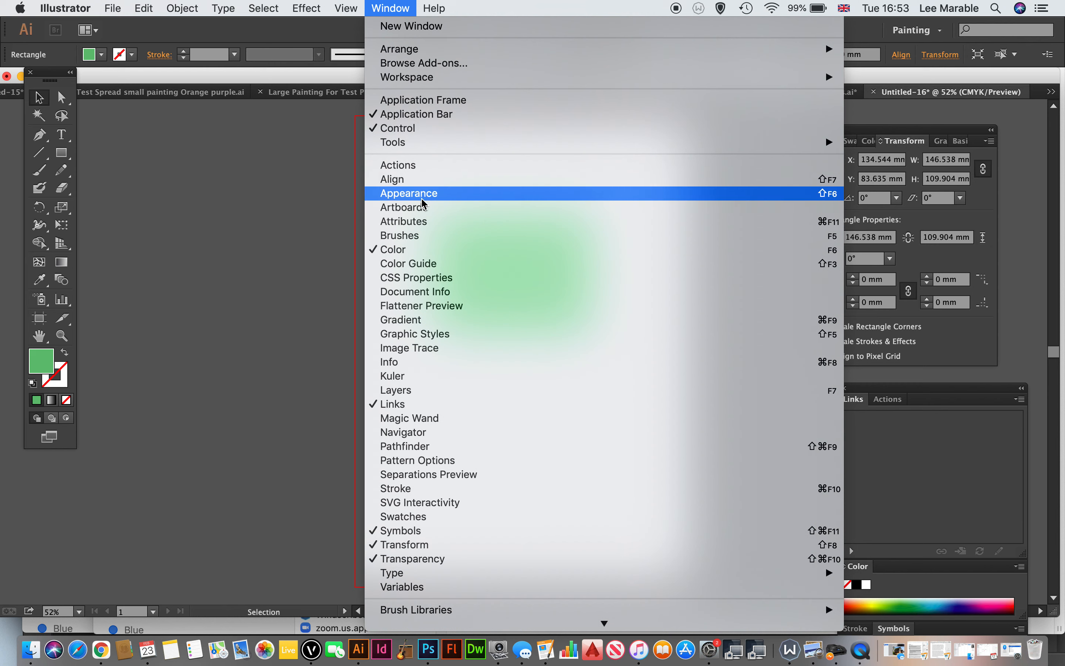
pyautogui.click(403, 324)
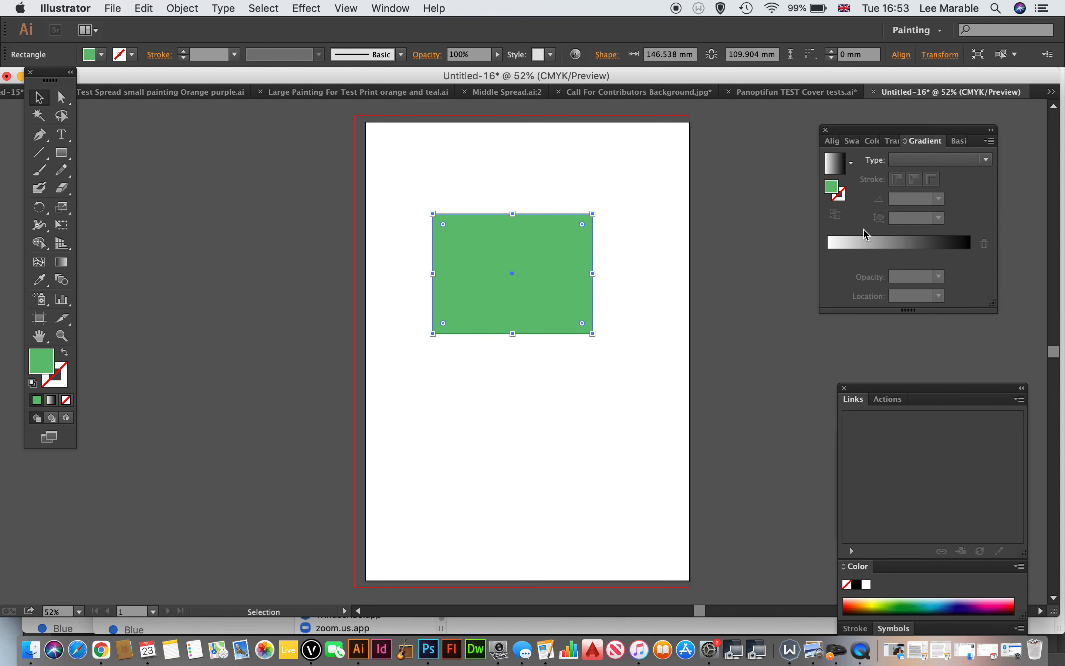
pyautogui.moveTo(908, 134); pyautogui.dragTo(821, 133)
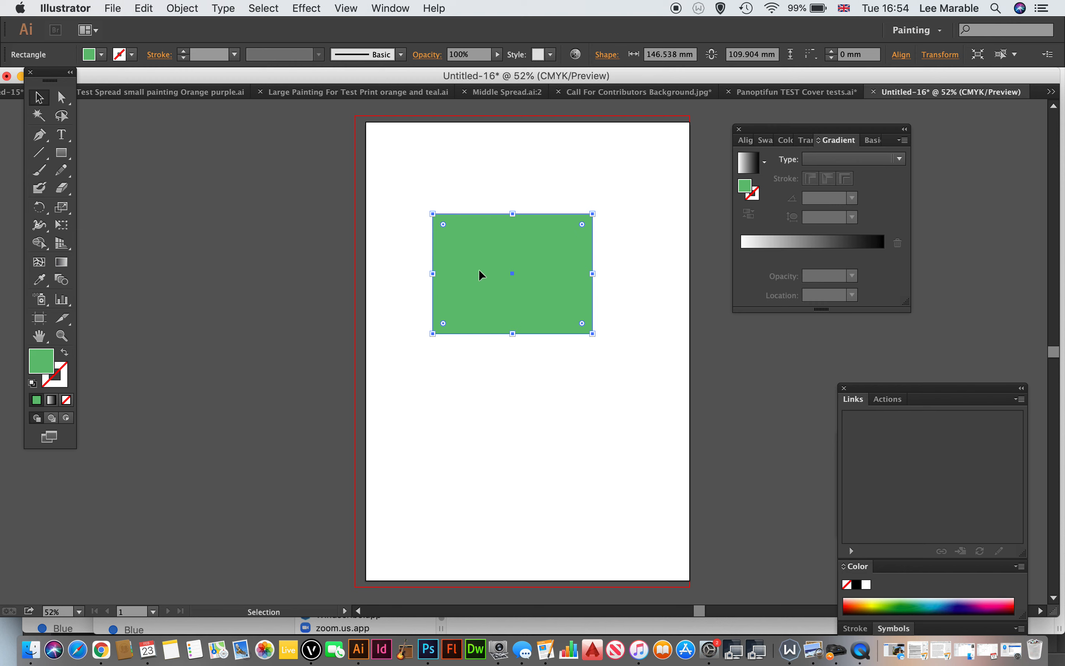
pyautogui.click(748, 167)
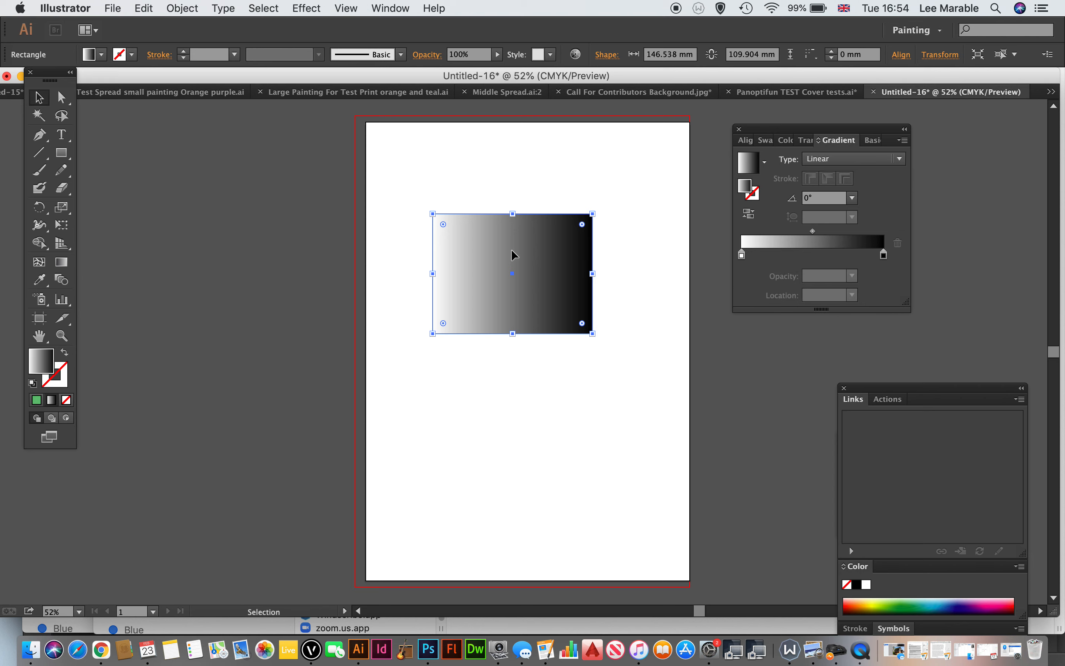
# Step: Draw a rectangle about 290 by 416 mm over the artboard and send it to the back
pyautogui.click(62, 153)
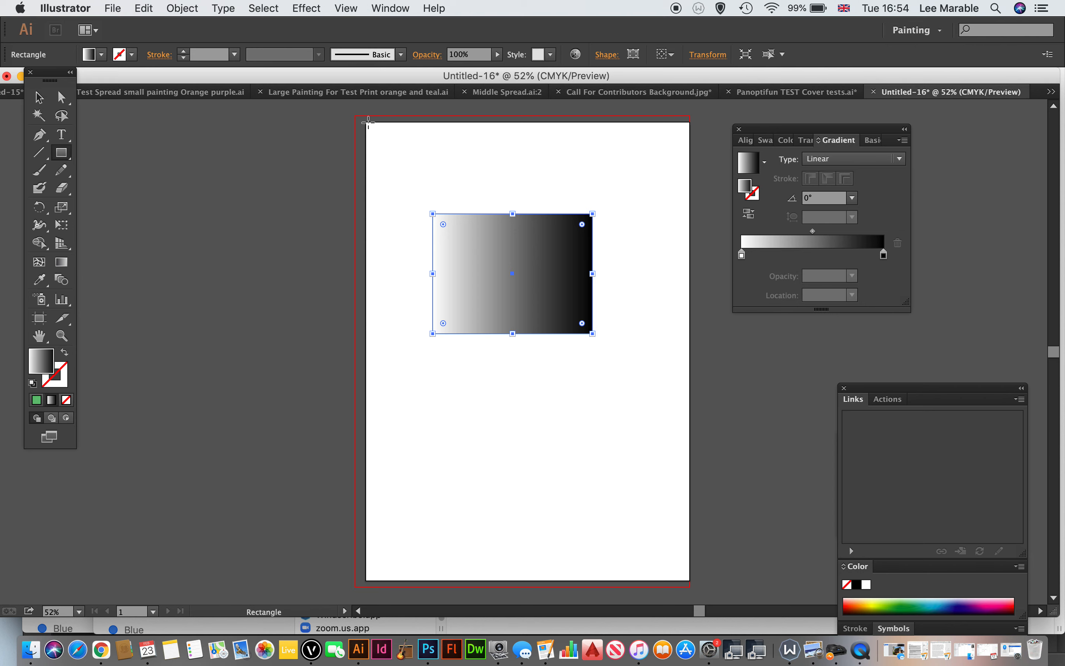
pyautogui.moveTo(368, 123); pyautogui.dragTo(685, 577)
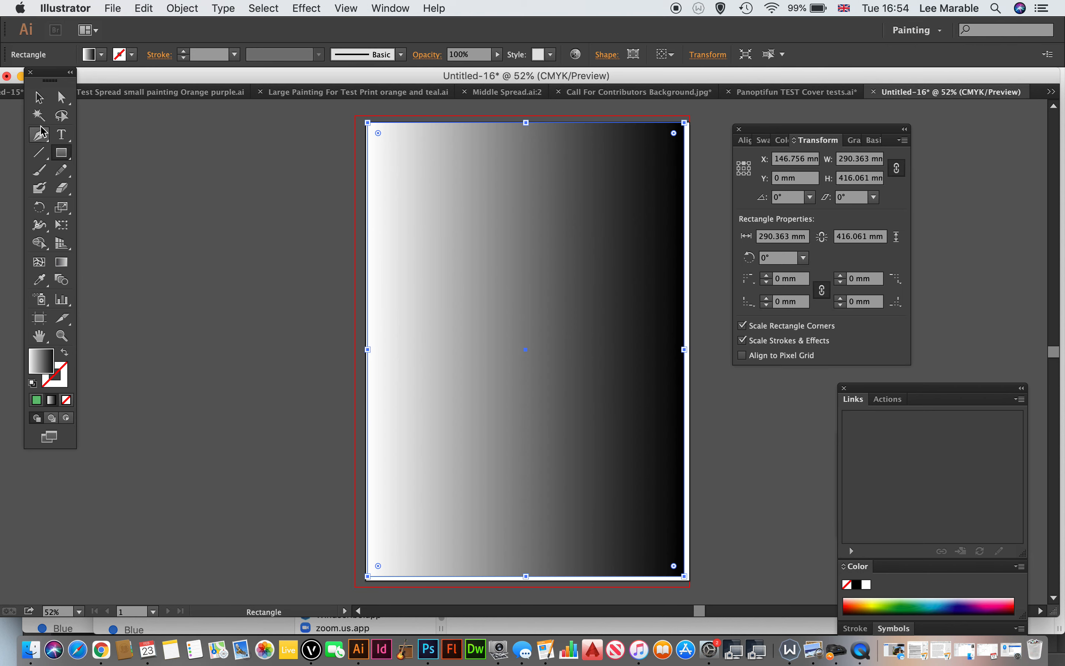
pyautogui.click(39, 97)
pyautogui.rightClick(499, 241)
pyautogui.moveTo(576, 438)
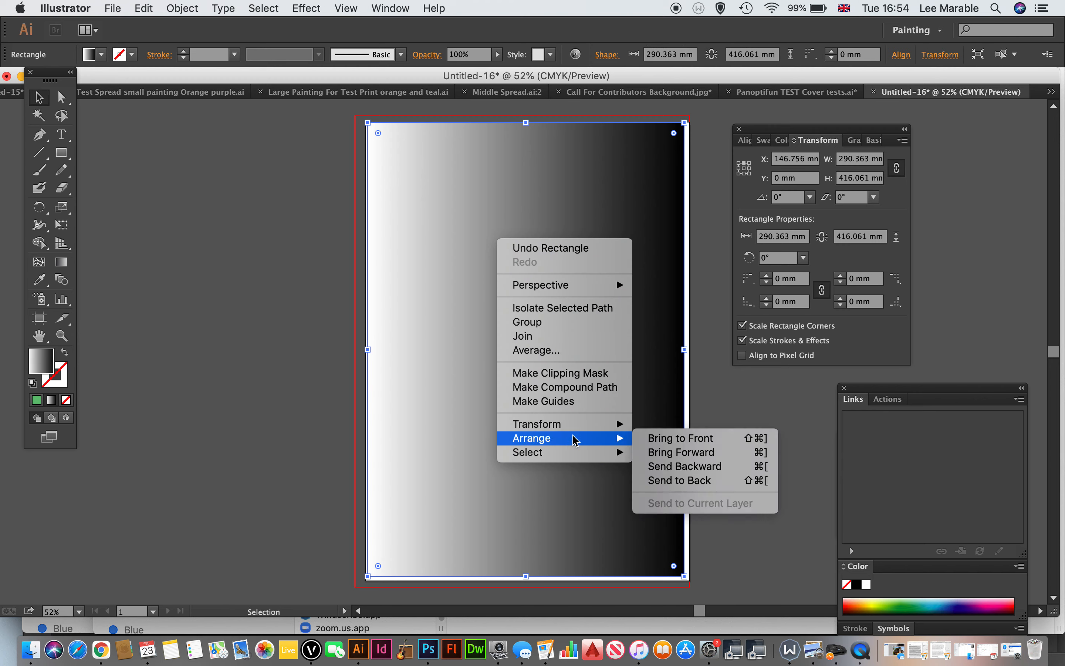
pyautogui.click(680, 481)
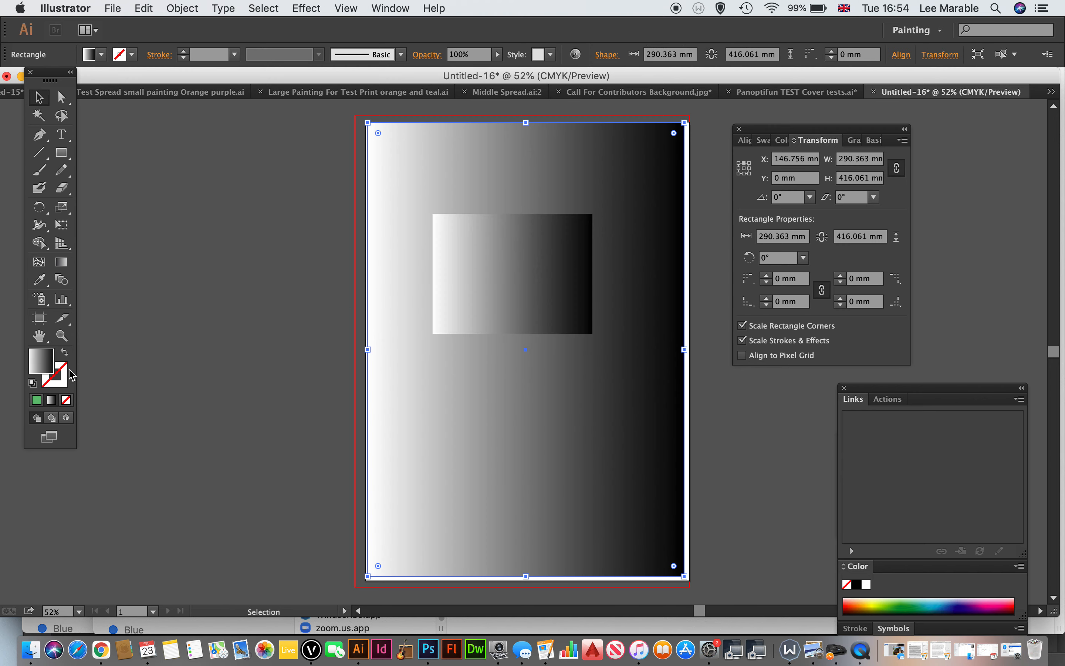
# Step: Fill the background rectangle with red FF515A and extend its lower-right corner to the artboard's edge
pyautogui.doubleClick(44, 366)
pyautogui.moveTo(303, 311)
pyautogui.mouseDown()
pyautogui.moveTo(307, 404)
pyautogui.moveTo(294, 405)
pyautogui.moveTo(289, 389)
pyautogui.mouseUp()
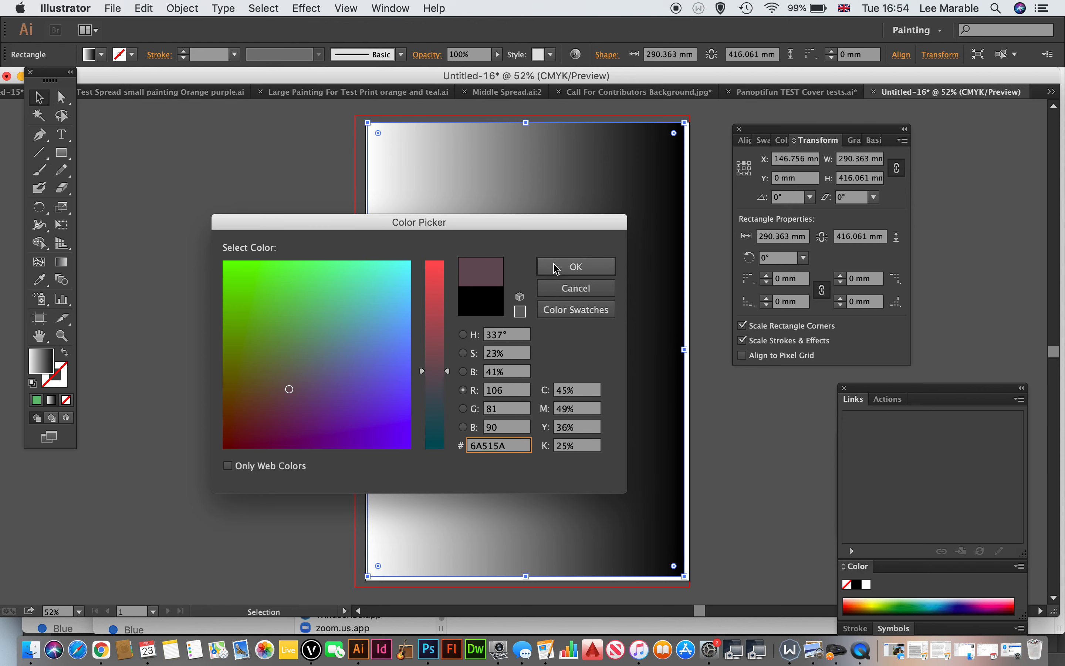
pyautogui.moveTo(435, 370); pyautogui.dragTo(449, 264)
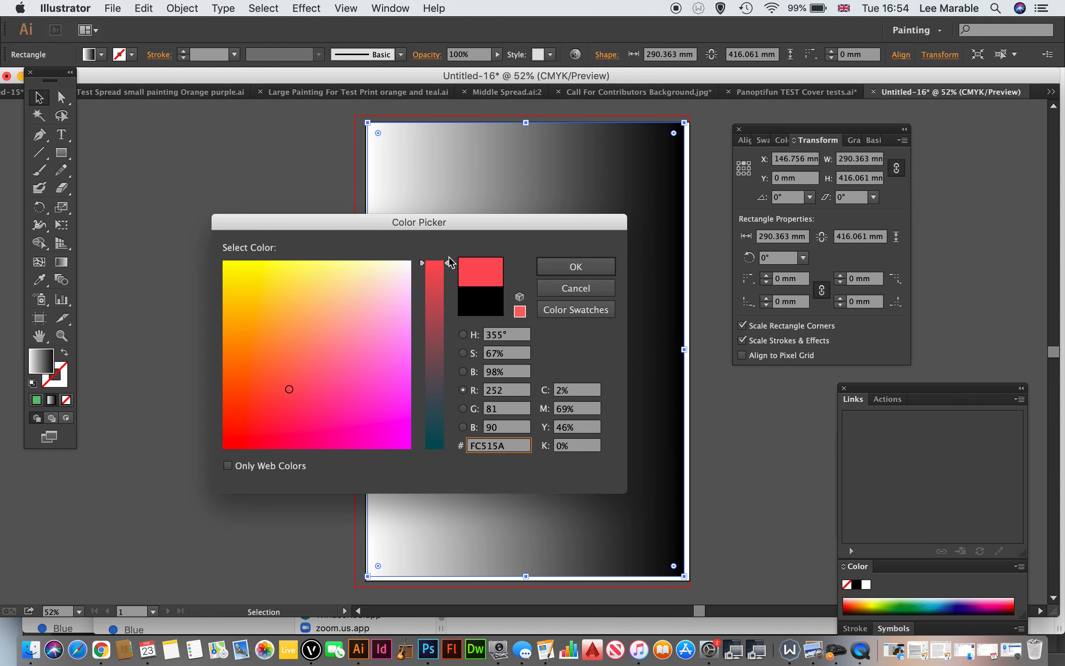
pyautogui.click(577, 266)
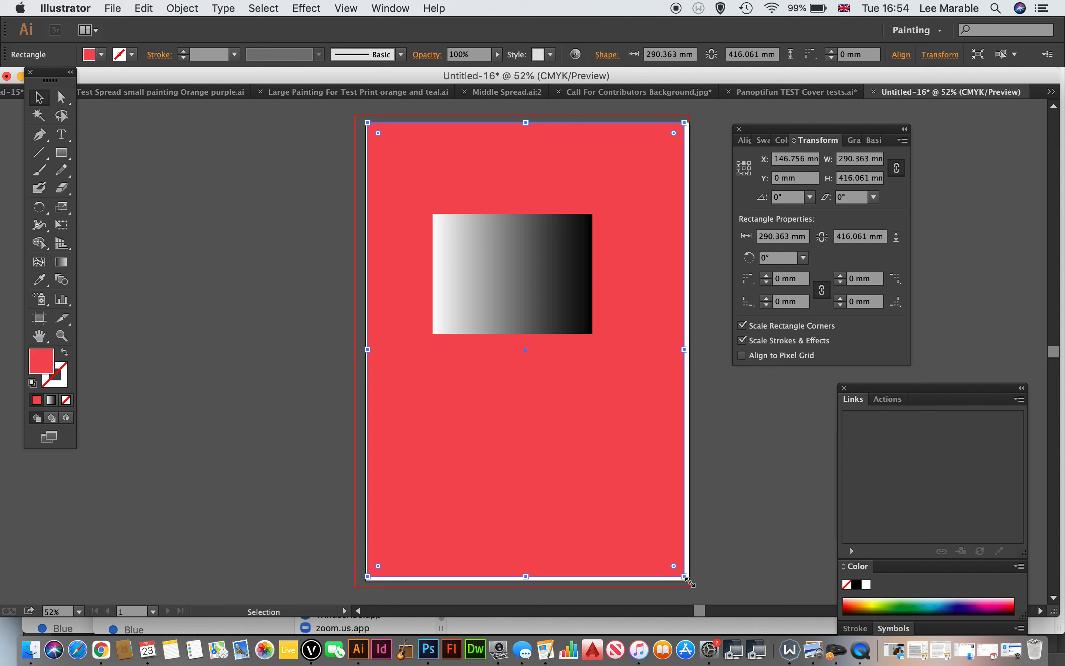
pyautogui.moveTo(686, 578); pyautogui.dragTo(689, 581)
# Step: Set the opacity of the small rectangle's white gradient stop to 0%
pyautogui.click(486, 263)
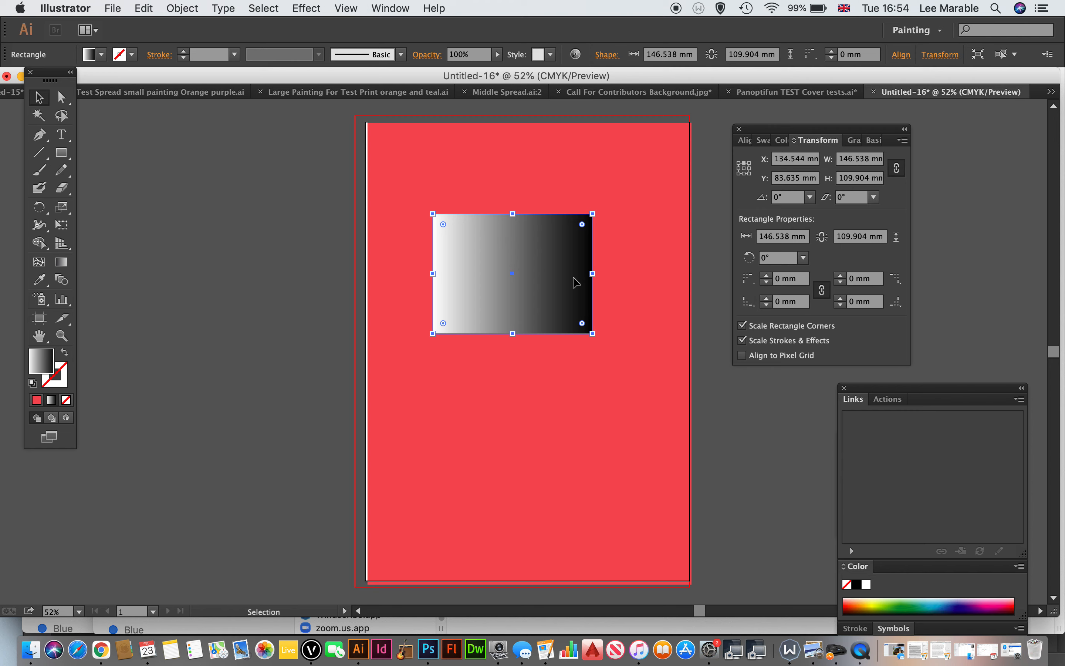
pyautogui.click(855, 140)
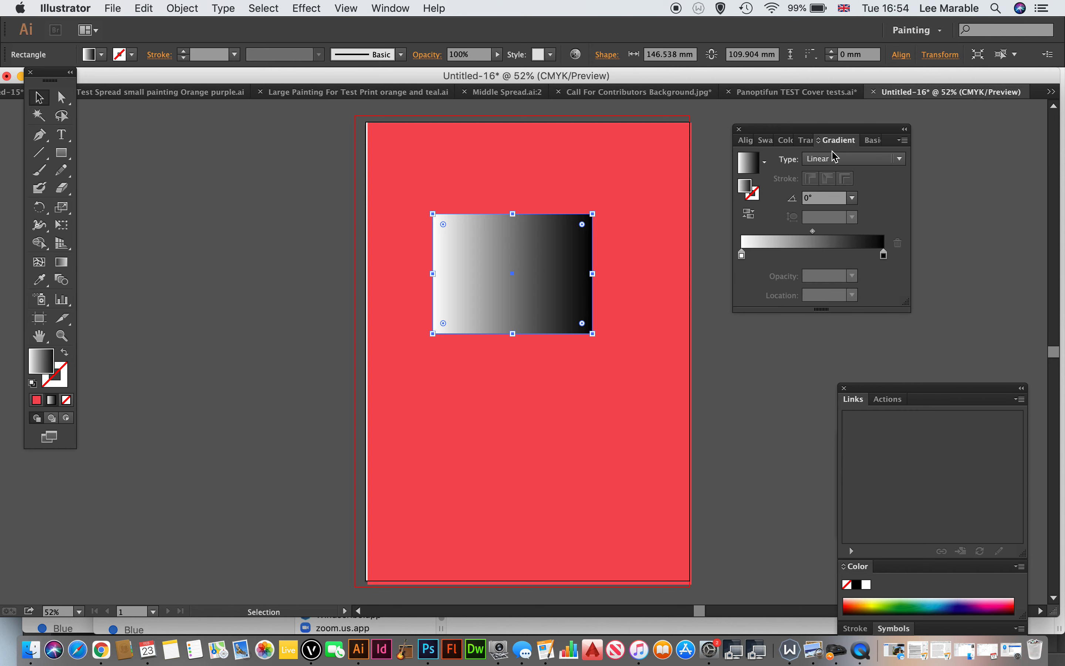
pyautogui.click(744, 257)
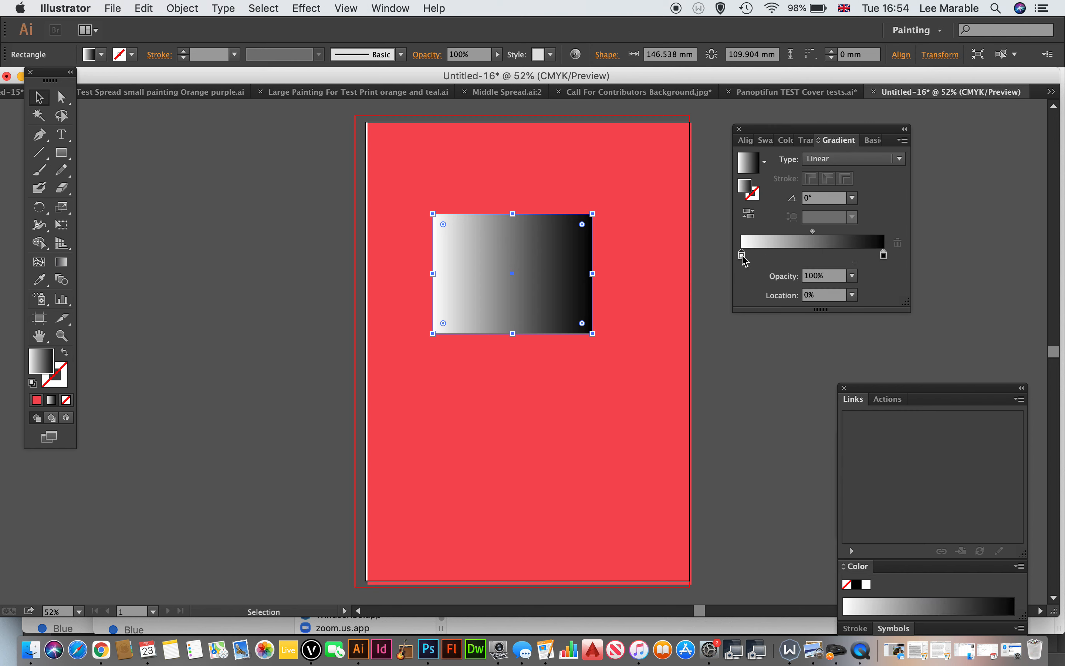
pyautogui.click(771, 270)
pyautogui.write('0')
pyautogui.press('Return')
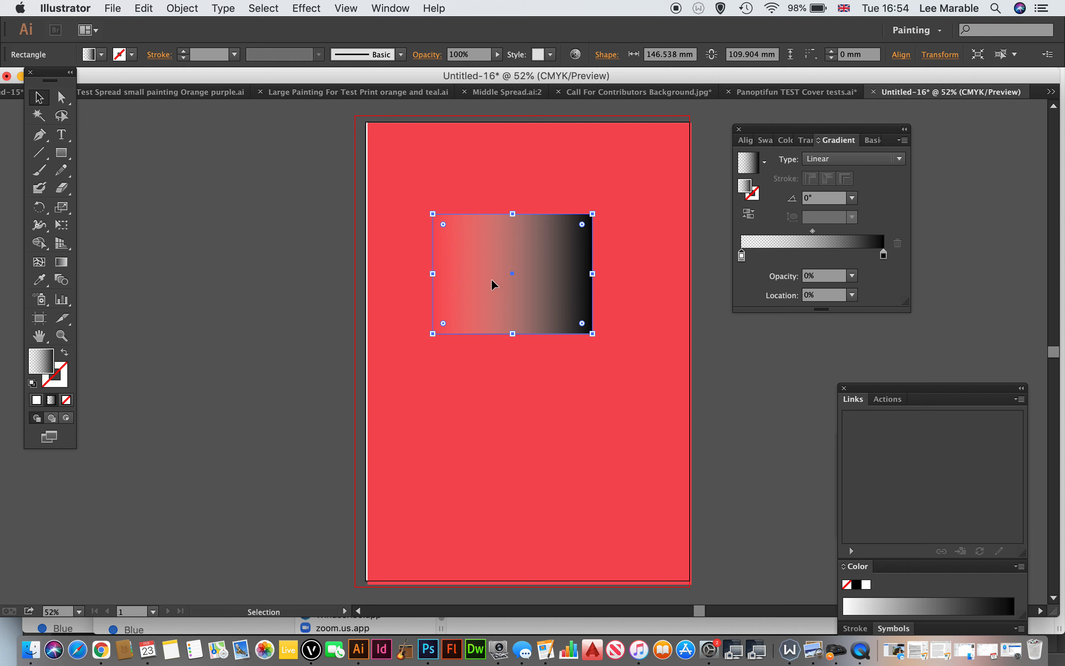
# Step: Change the colour of the 0% opacity gradient stop to Black
pyautogui.doubleClick(743, 256)
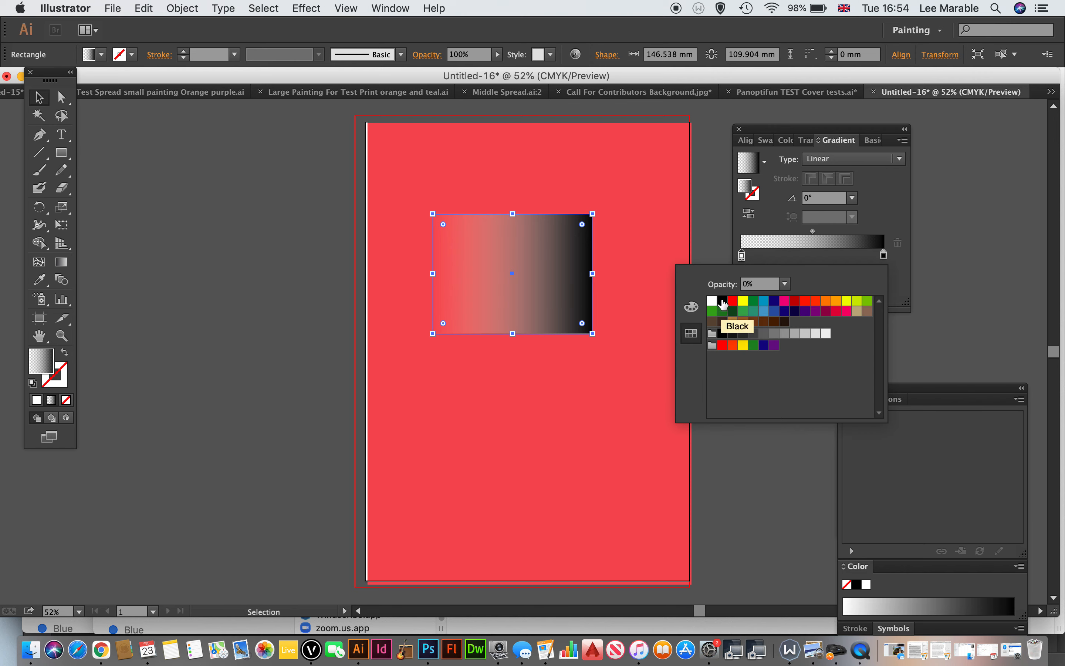
pyautogui.click(723, 303)
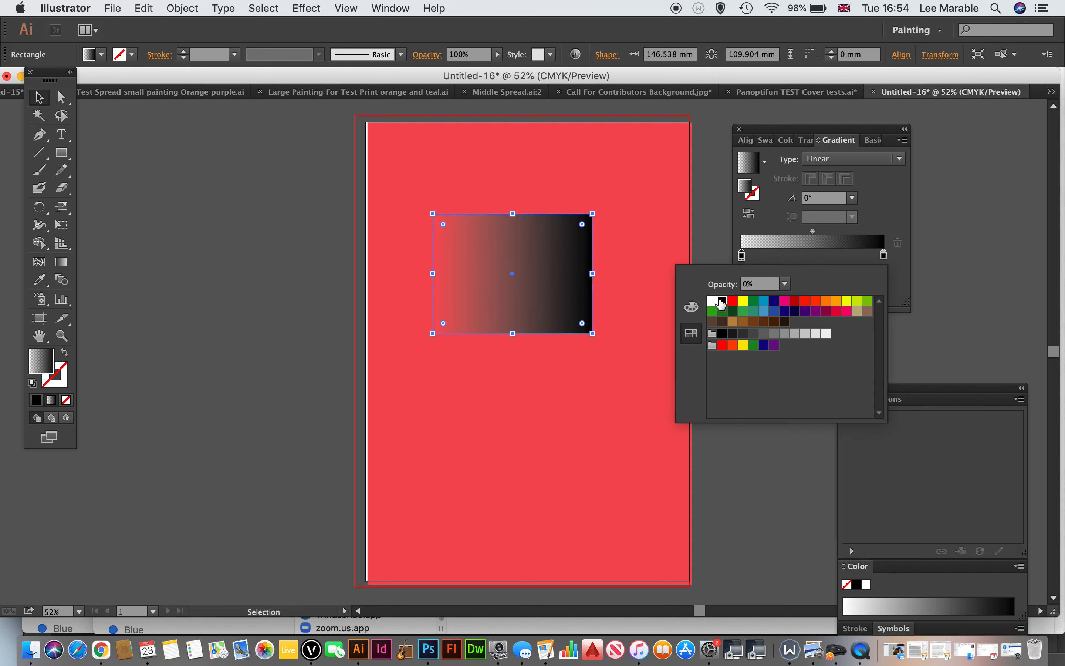
pyautogui.click(885, 207)
# Step: Move the gradient rectangle slightly up and right and stretch its bottom edge to a height of about 149 mm
pyautogui.moveTo(569, 255); pyautogui.dragTo(579, 239)
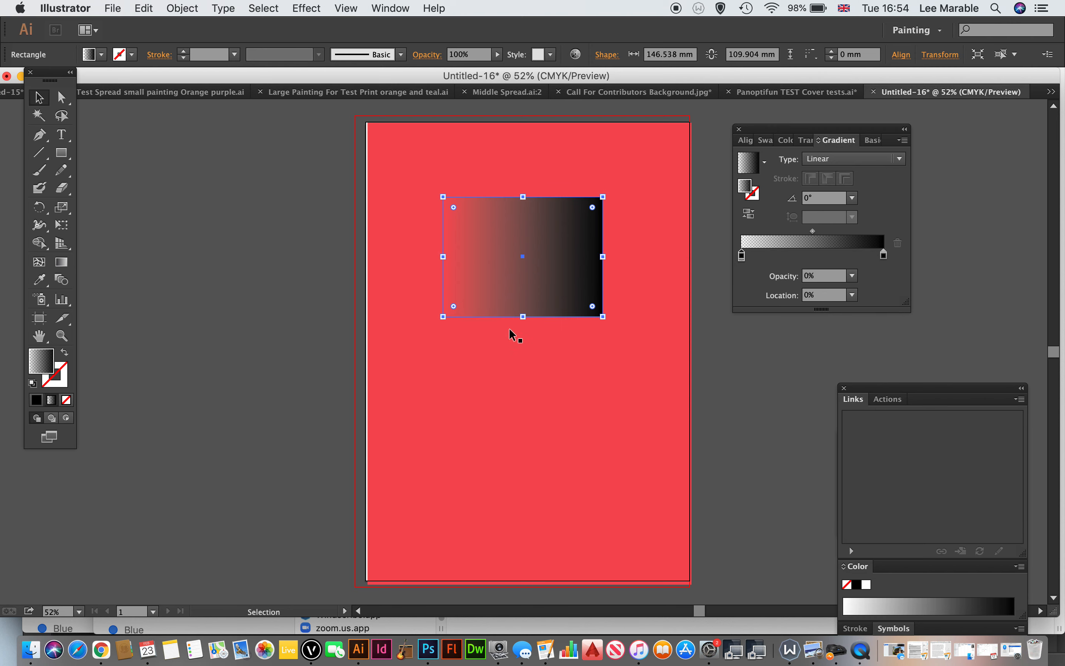
pyautogui.moveTo(525, 317); pyautogui.dragTo(523, 359)
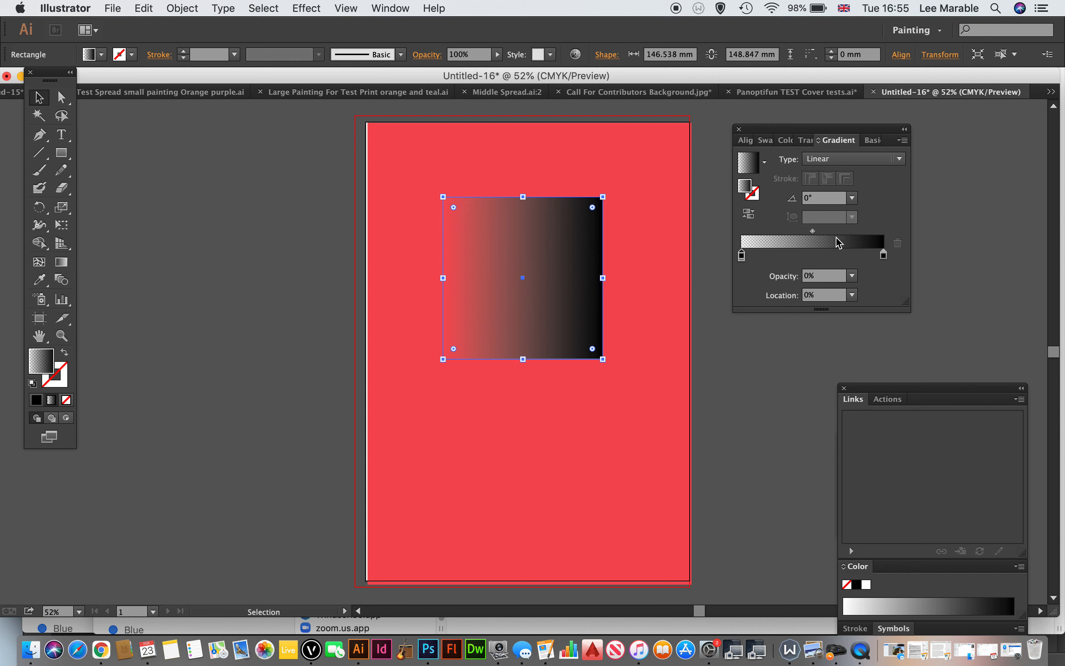
# Step: Set the gradient midpoint to 49.76% and recolour the fully opaque end stop, trying red before choosing purple
pyautogui.moveTo(815, 234)
pyautogui.mouseDown()
pyautogui.moveTo(843, 240)
pyautogui.moveTo(764, 247)
pyautogui.moveTo(841, 241)
pyautogui.moveTo(813, 233)
pyautogui.mouseUp()
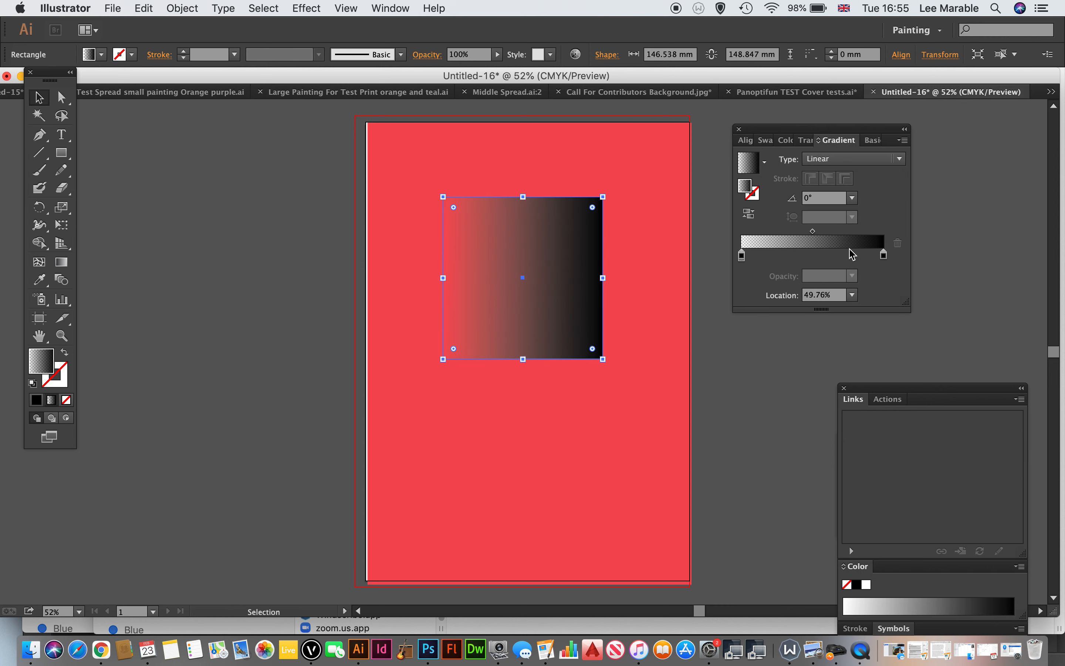
pyautogui.click(885, 258)
pyautogui.doubleClick(885, 257)
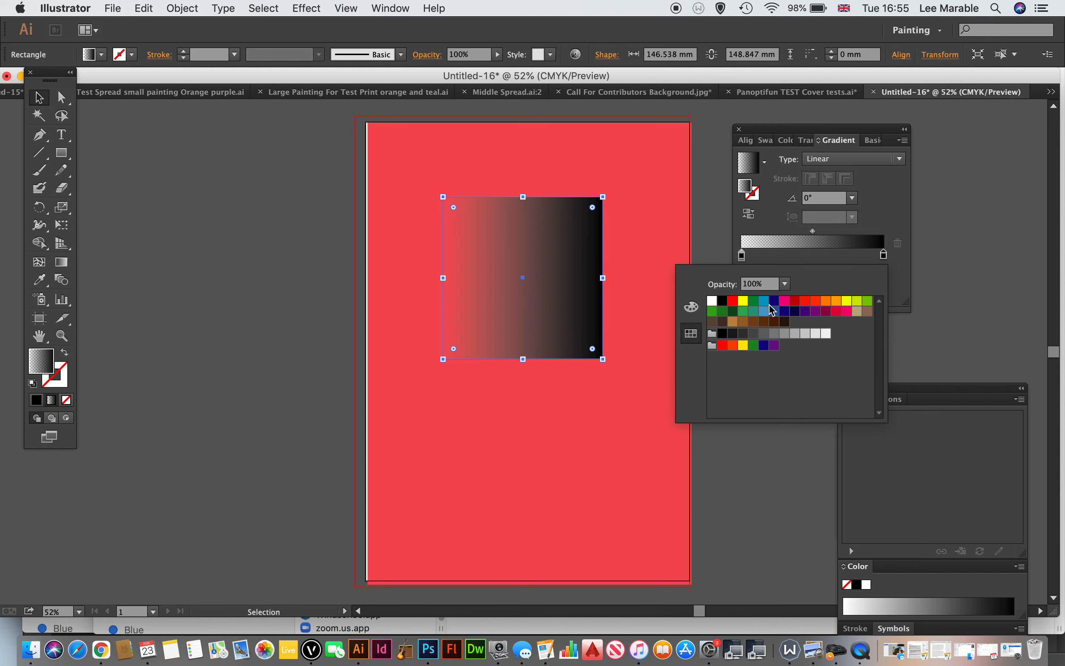
pyautogui.click(806, 301)
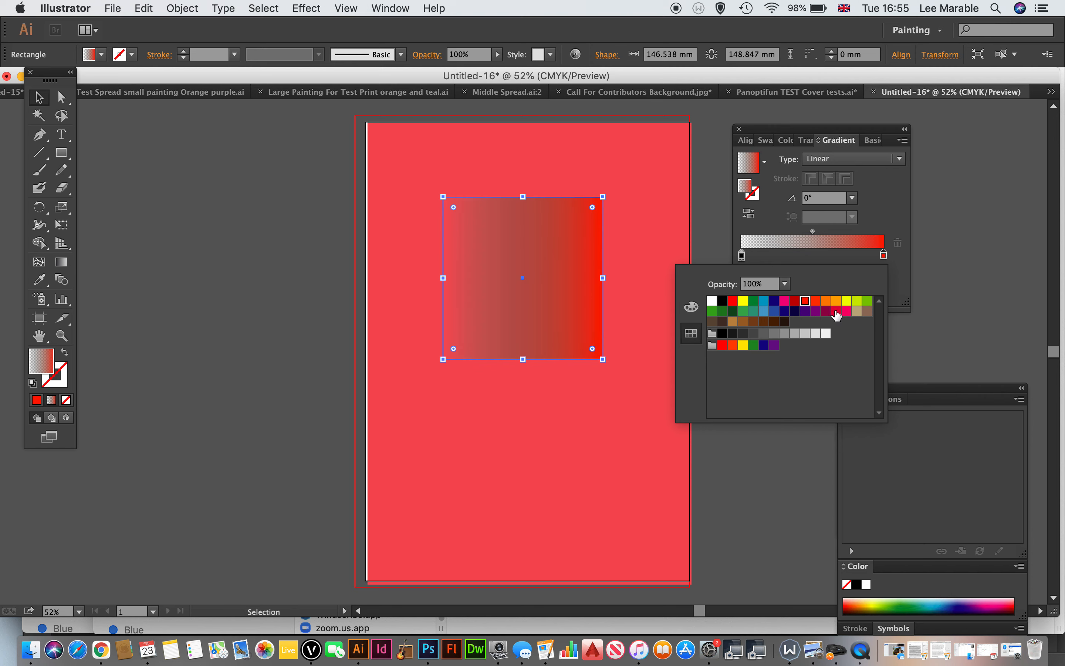
pyautogui.click(817, 312)
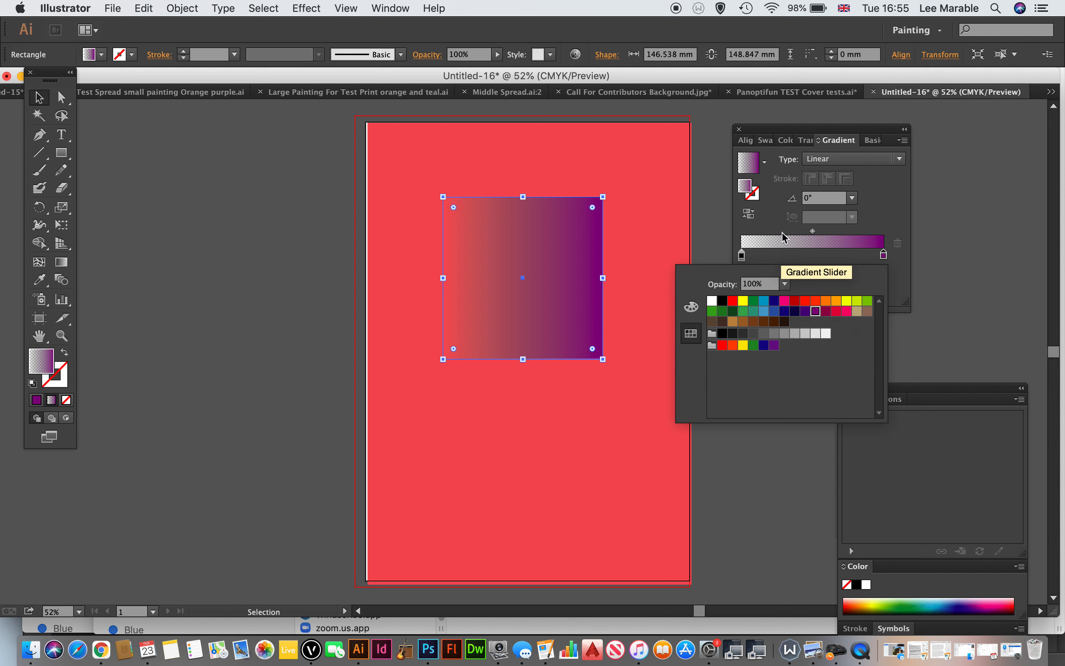
# Step: Recolour the 0% opacity gradient stop, trying matching purple, violet and crimson before choosing teal green
pyautogui.click(741, 256)
pyautogui.doubleClick(742, 256)
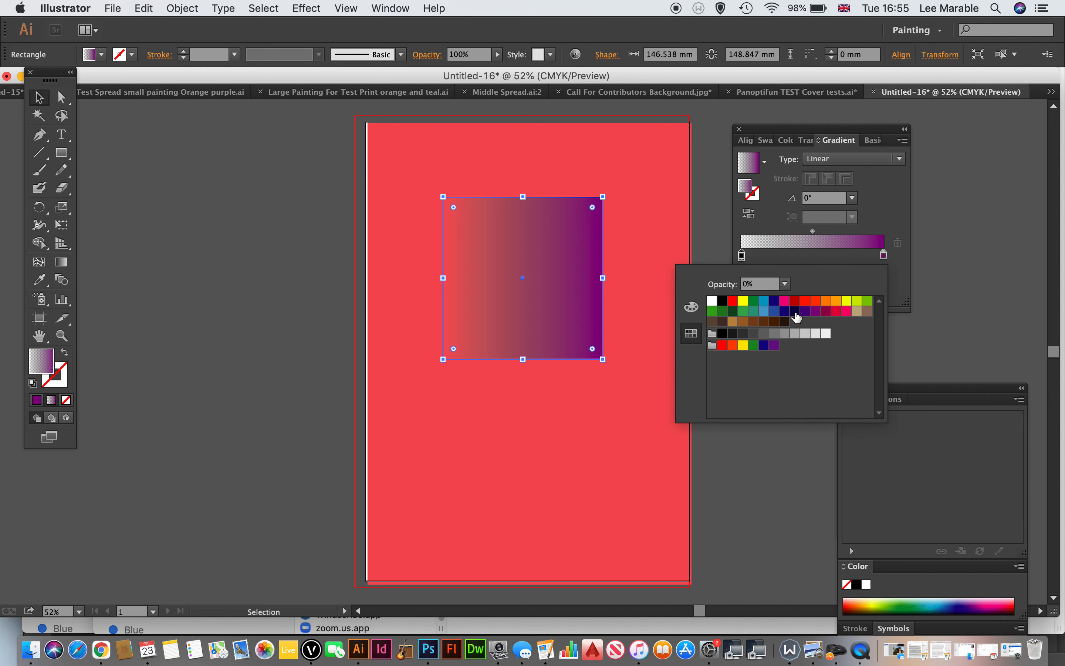
pyautogui.click(815, 312)
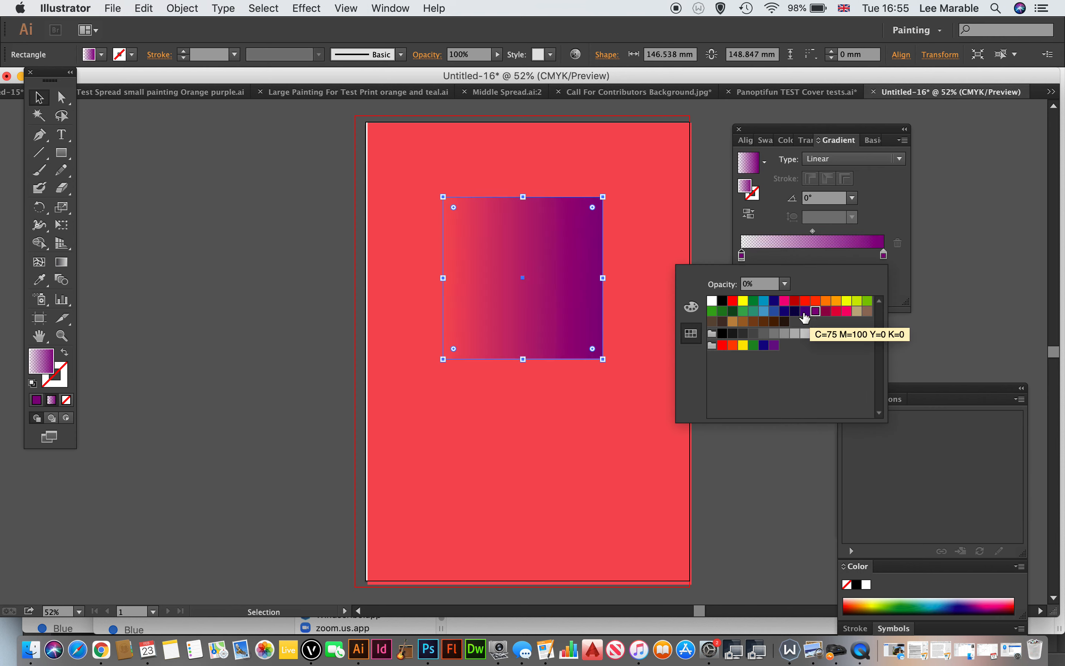
pyautogui.click(806, 311)
pyautogui.click(837, 312)
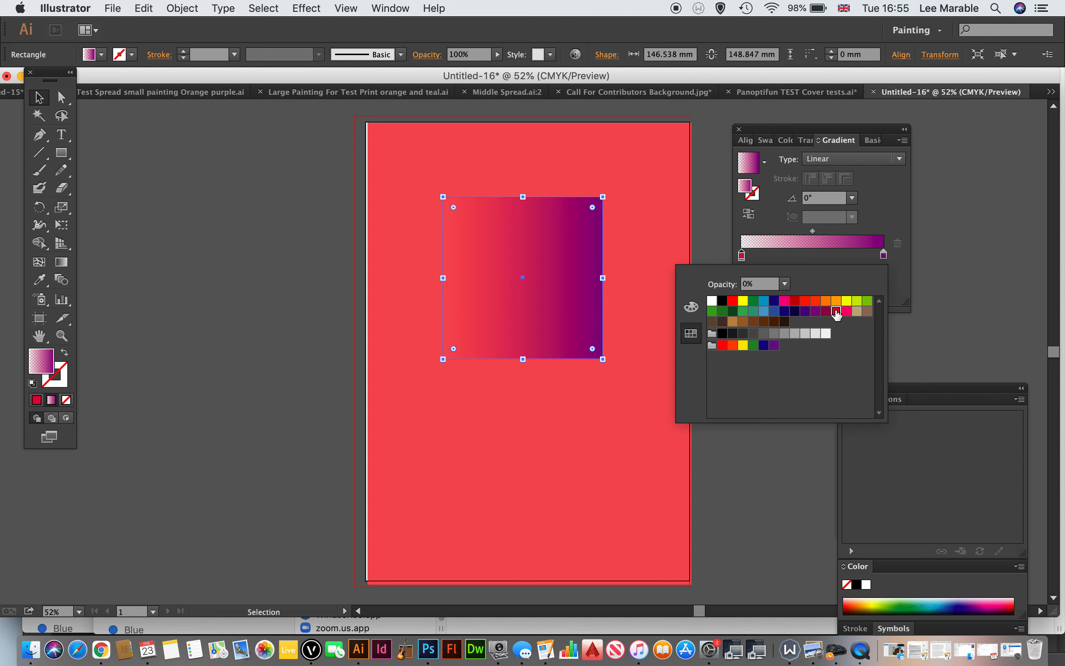
pyautogui.click(755, 312)
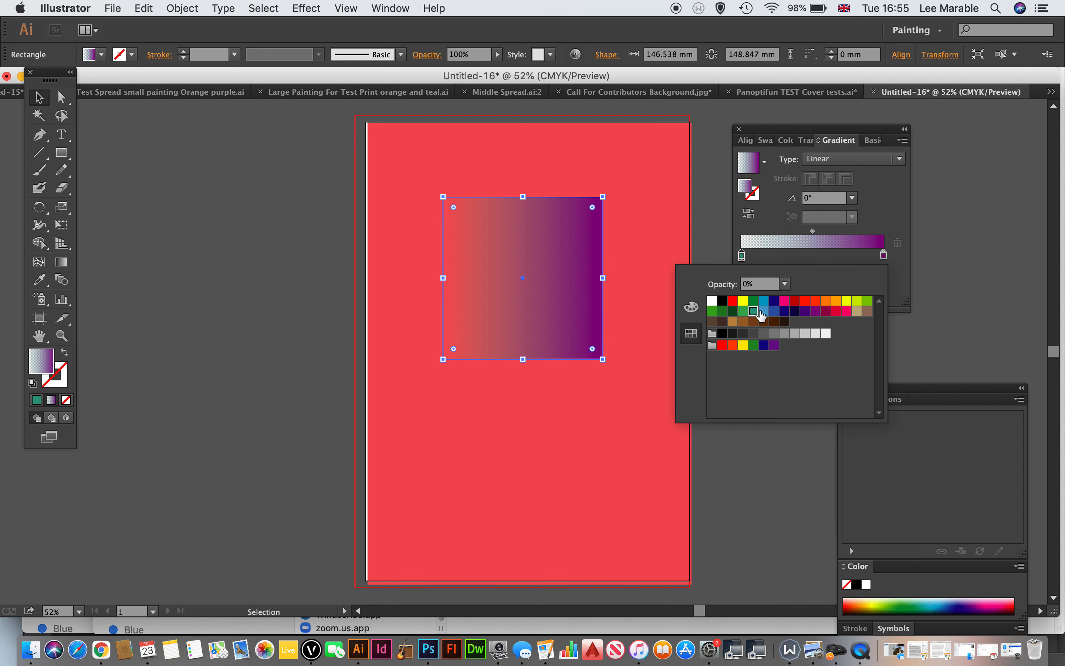
# Step: Recolour the 0% opacity gradient stop purple after trying crimson, and set the gradient midpoint to 59.39%
pyautogui.click(827, 312)
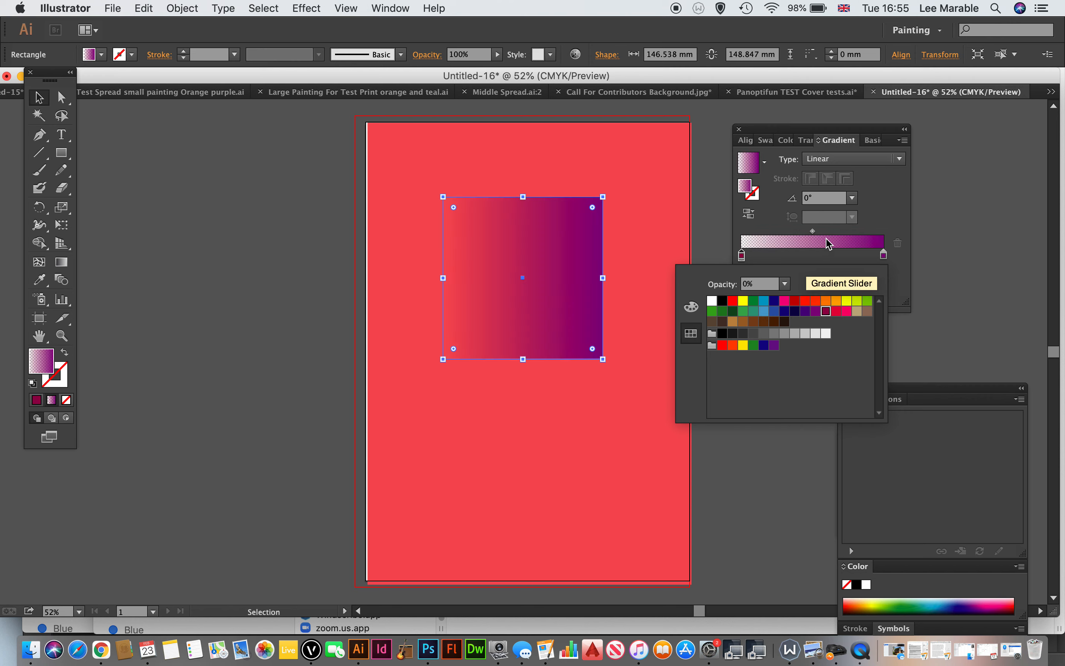
pyautogui.click(816, 312)
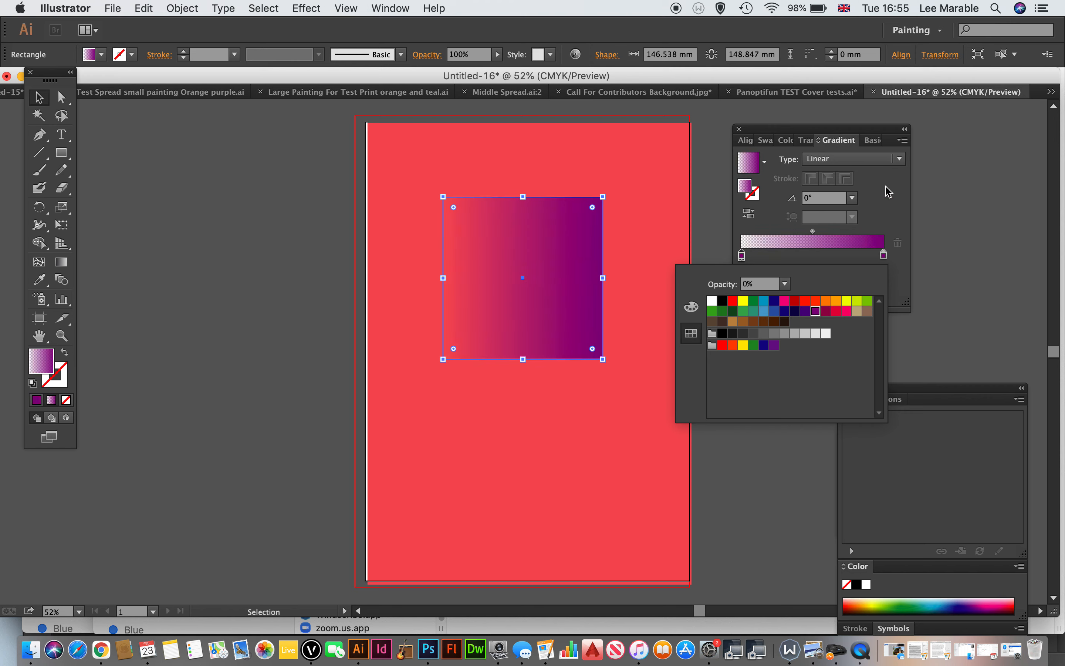
pyautogui.click(886, 189)
pyautogui.moveTo(743, 255)
pyautogui.mouseDown()
pyautogui.moveTo(828, 259)
pyautogui.moveTo(740, 256)
pyautogui.mouseUp()
pyautogui.moveTo(814, 232)
pyautogui.mouseDown()
pyautogui.moveTo(836, 232)
pyautogui.moveTo(827, 233)
pyautogui.mouseUp()
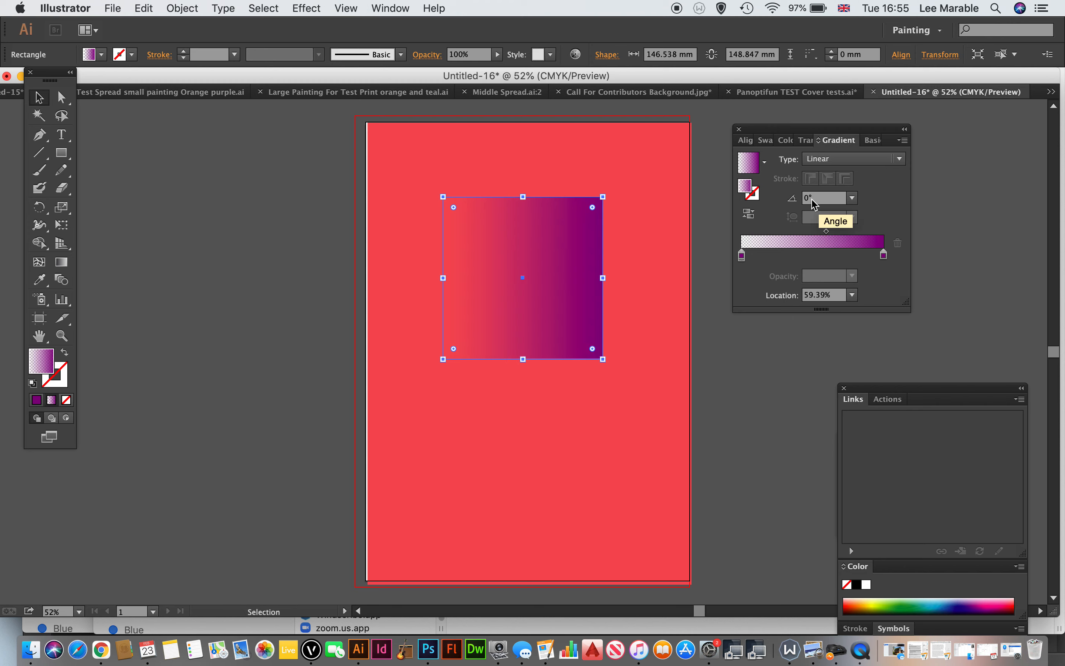
# Step: Set the rectangle's linear gradient angle to 180°, trying 90° and 70° first
pyautogui.click(823, 200)
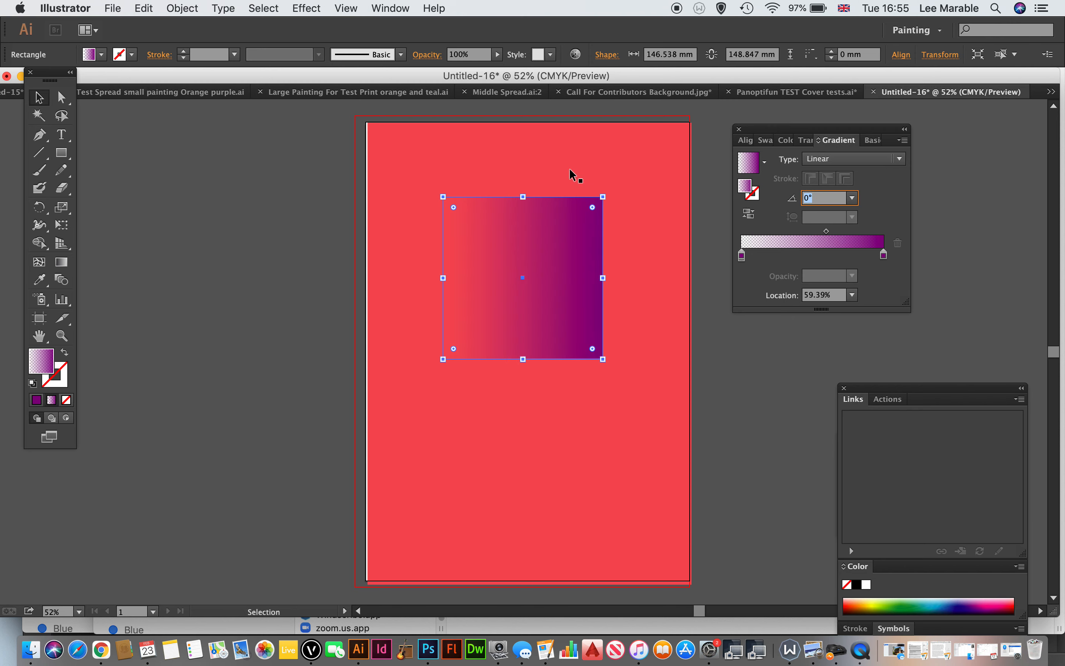
pyautogui.write('90')
pyautogui.press('Return')
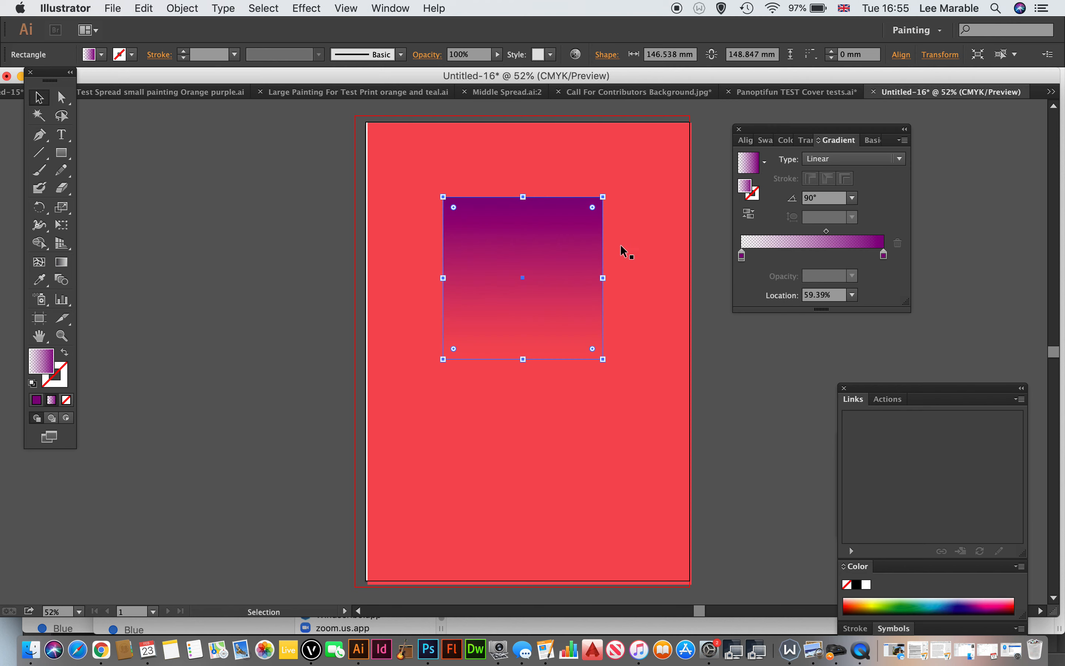
pyautogui.click(827, 198)
pyautogui.write('70')
pyautogui.press('Return')
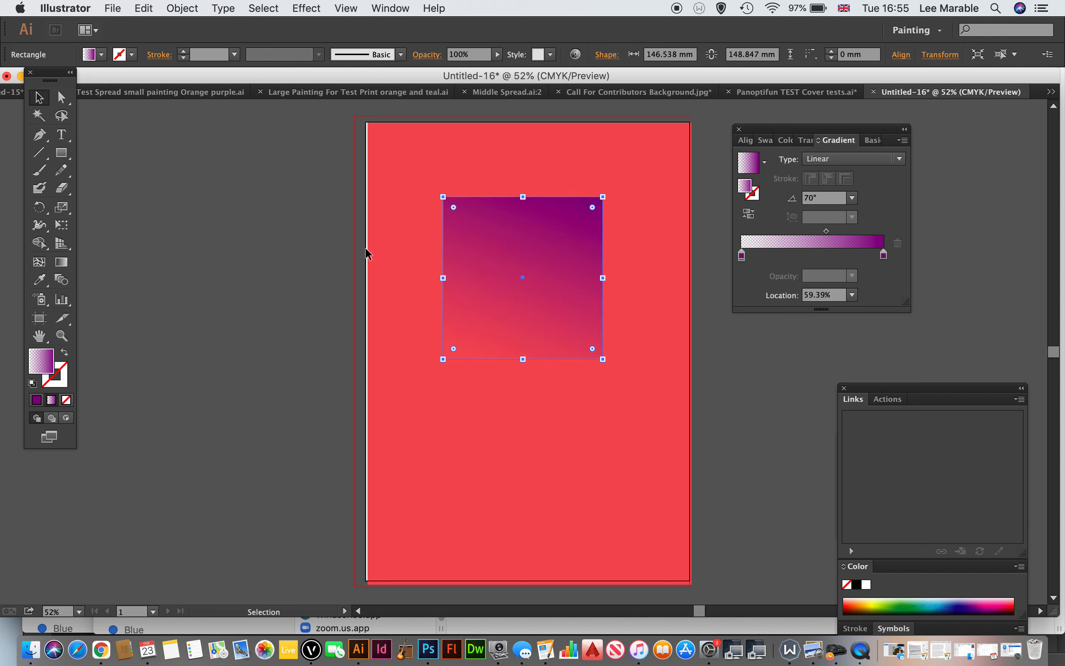
pyautogui.click(779, 192)
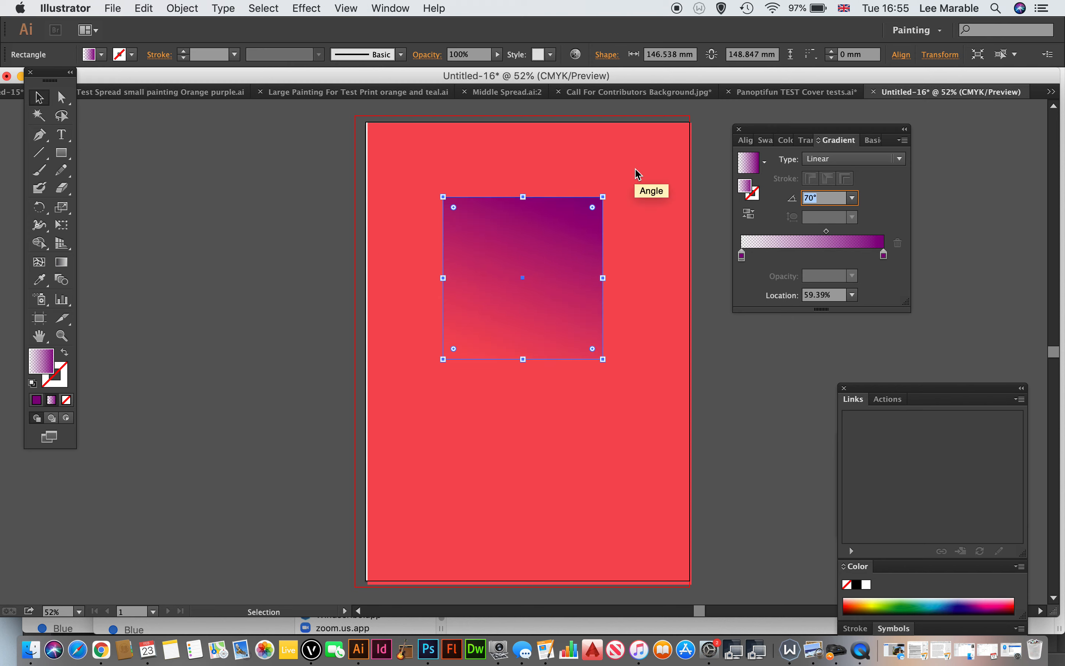
pyautogui.write('180')
pyautogui.press('Return')
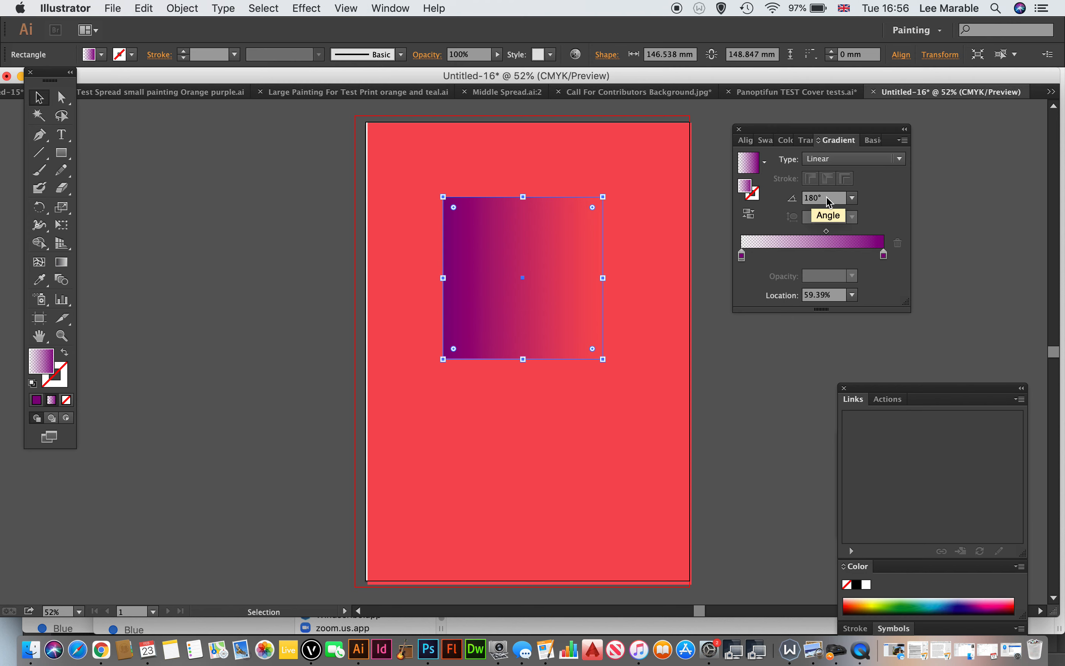
# Step: Change the rectangle's gradient to Radial, swap the opaque and transparent stops, and restore the transparent stop to 0% and the opaque stop to 100%
pyautogui.click(836, 160)
pyautogui.click(834, 190)
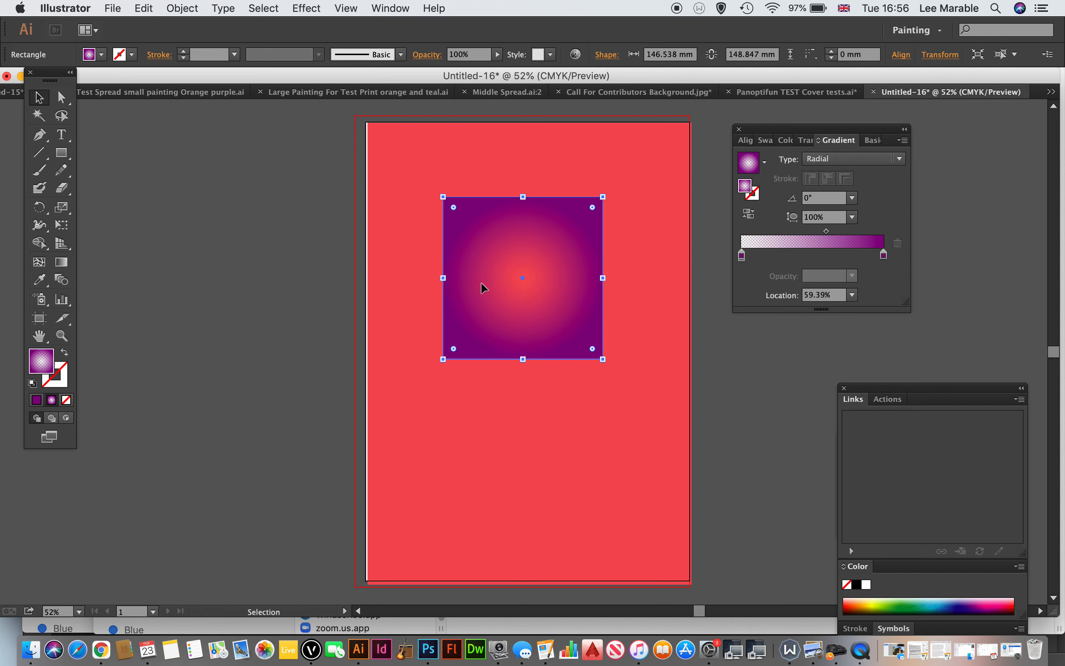
pyautogui.moveTo(742, 255)
pyautogui.mouseDown()
pyautogui.moveTo(826, 255)
pyautogui.moveTo(731, 247)
pyautogui.mouseUp()
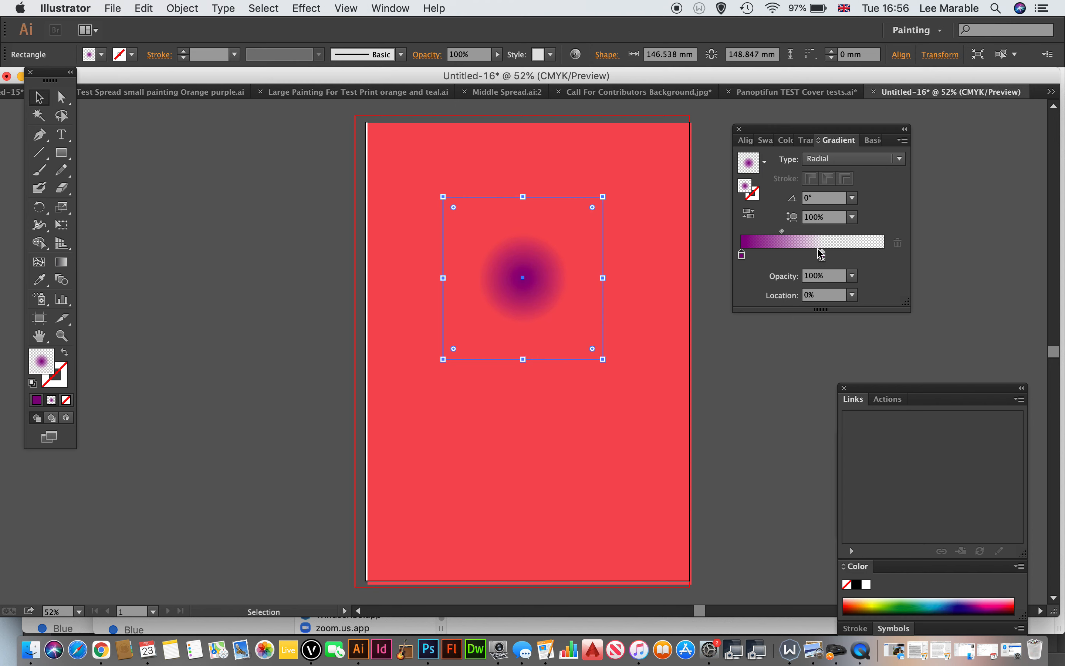
pyautogui.moveTo(823, 254); pyautogui.dragTo(884, 256)
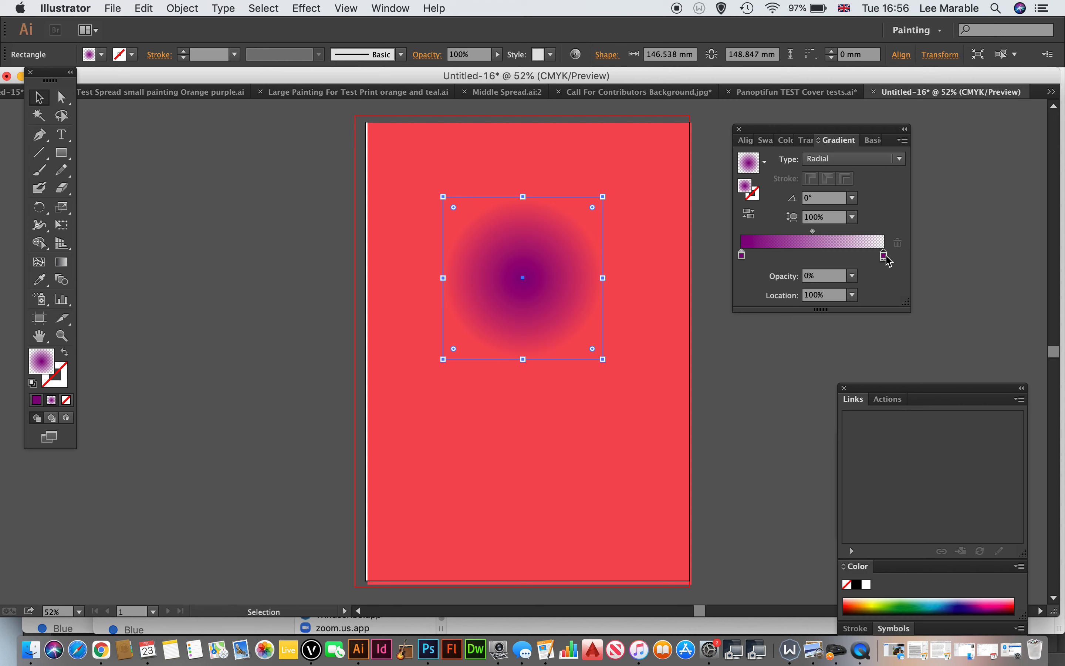
pyautogui.moveTo(885, 257)
pyautogui.mouseDown()
pyautogui.moveTo(778, 256)
pyautogui.moveTo(891, 248)
pyautogui.mouseUp()
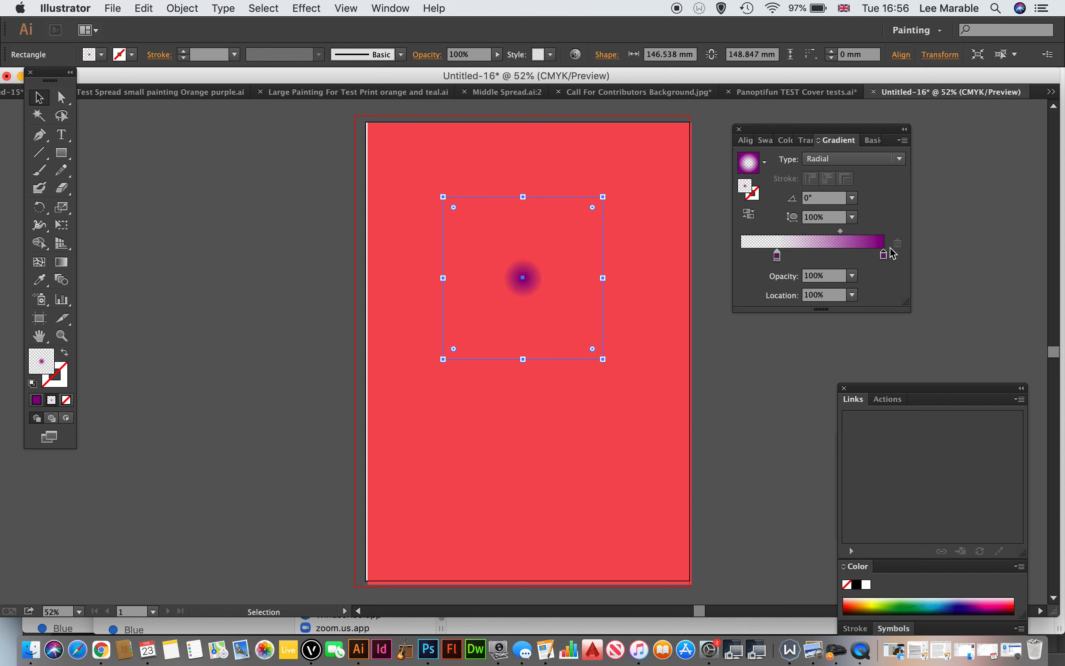
pyautogui.moveTo(777, 256); pyautogui.dragTo(742, 257)
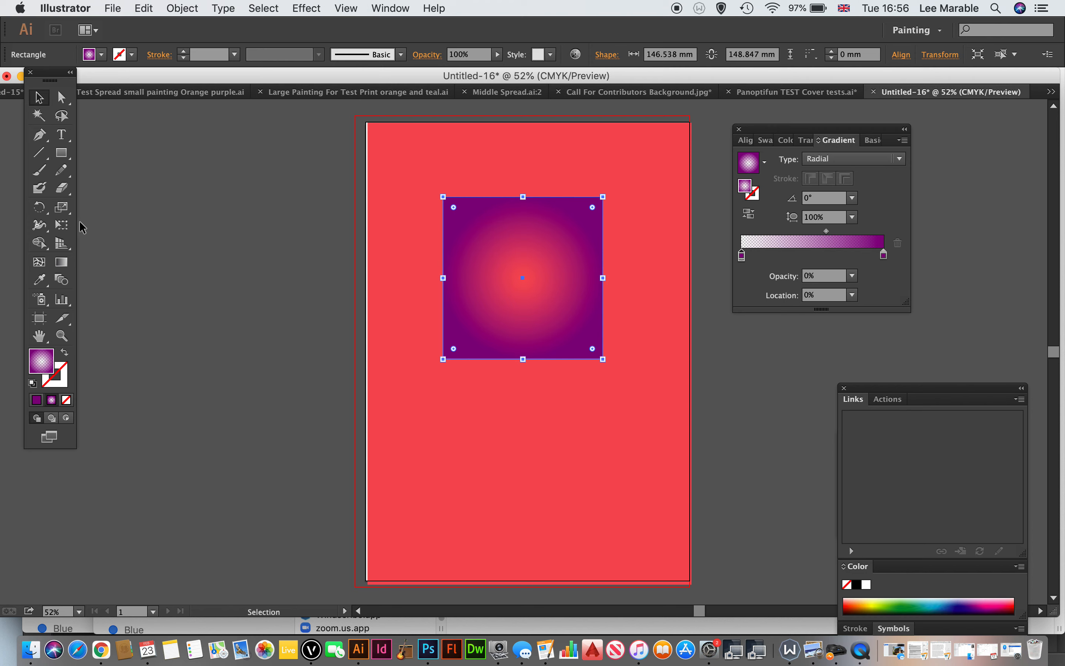
# Step: With the Gradient tool, move the radial gradient's centre slightly up and left and rotate its axis to -56.2°
pyautogui.click(64, 266)
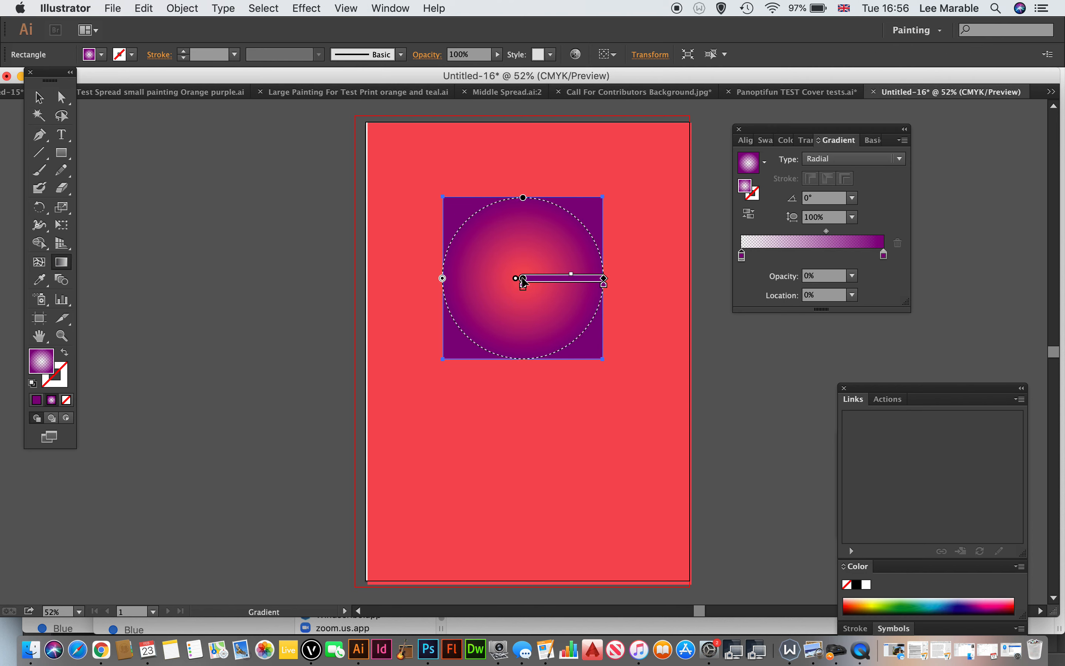
pyautogui.moveTo(521, 277)
pyautogui.mouseDown()
pyautogui.moveTo(491, 279)
pyautogui.moveTo(550, 257)
pyautogui.moveTo(556, 324)
pyautogui.moveTo(510, 276)
pyautogui.mouseUp()
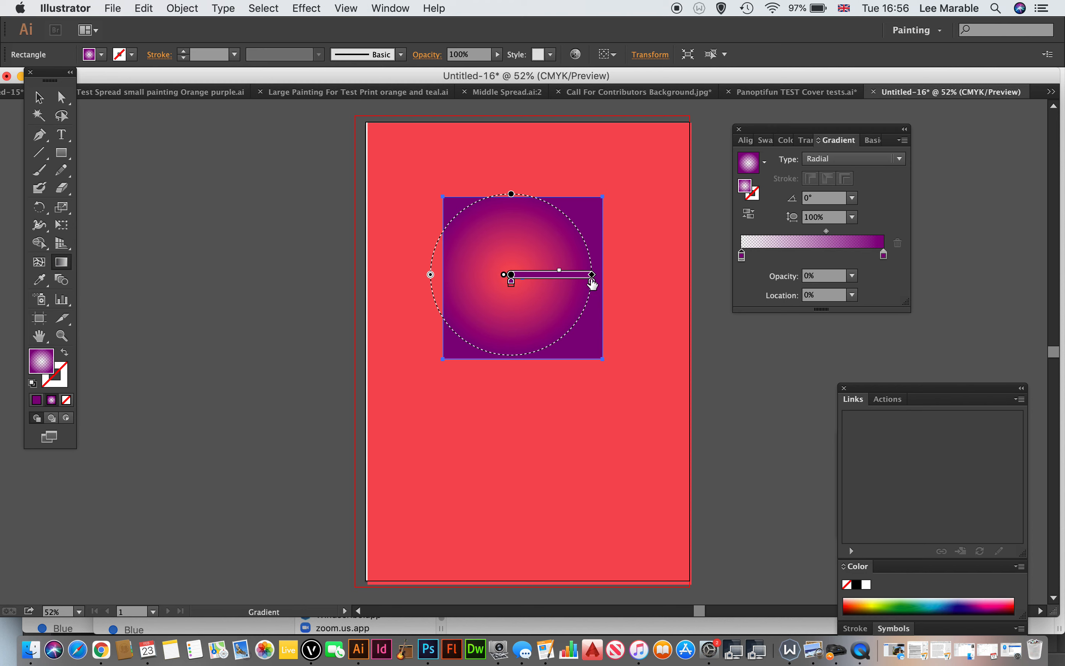
pyautogui.moveTo(597, 285)
pyautogui.mouseDown()
pyautogui.moveTo(653, 287)
pyautogui.moveTo(526, 271)
pyautogui.moveTo(602, 285)
pyautogui.moveTo(599, 276)
pyautogui.moveTo(558, 358)
pyautogui.mouseUp()
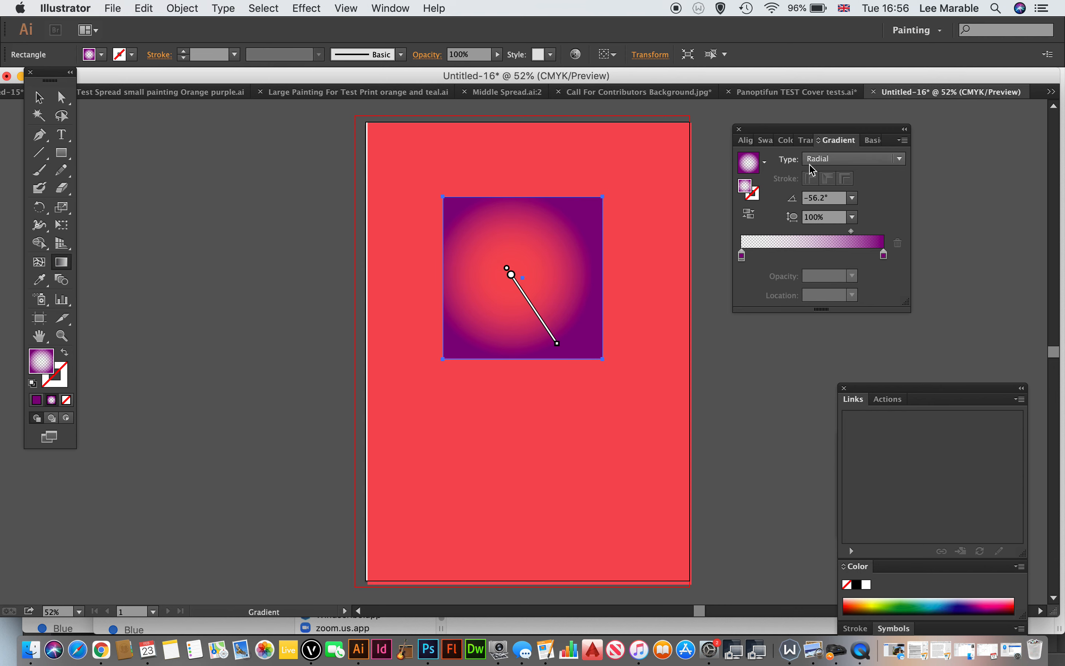
# Step: Switch the rectangle's gradient to Linear, rotate its axis to -50.8°, and shift the midpoint towards the transparent end
pyautogui.click(822, 159)
pyautogui.click(828, 175)
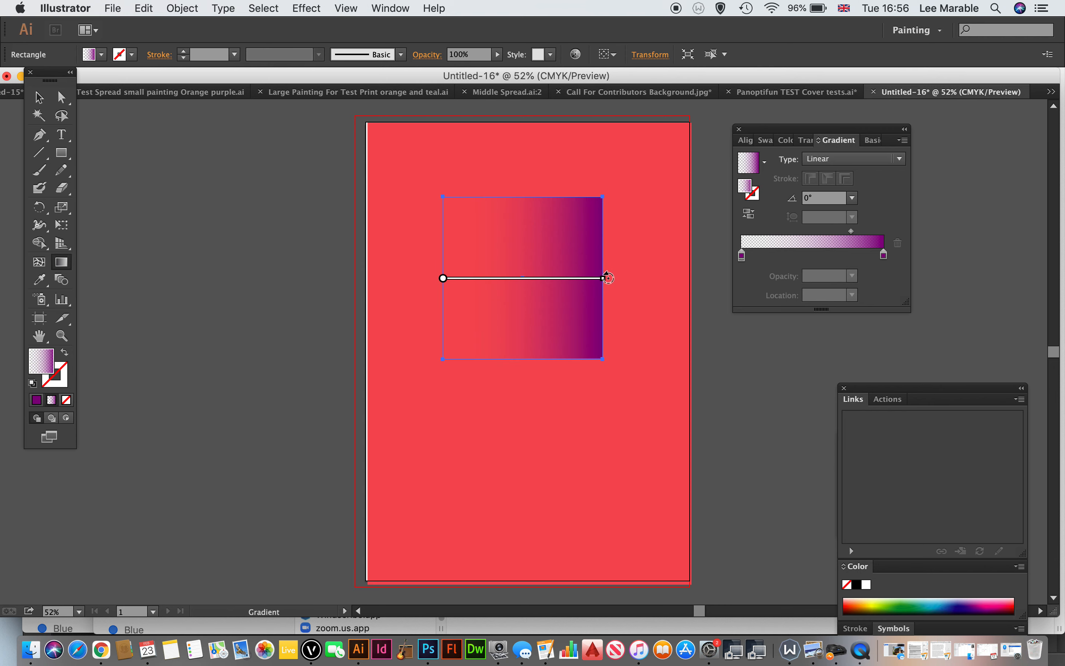
pyautogui.moveTo(610, 278); pyautogui.dragTo(570, 347)
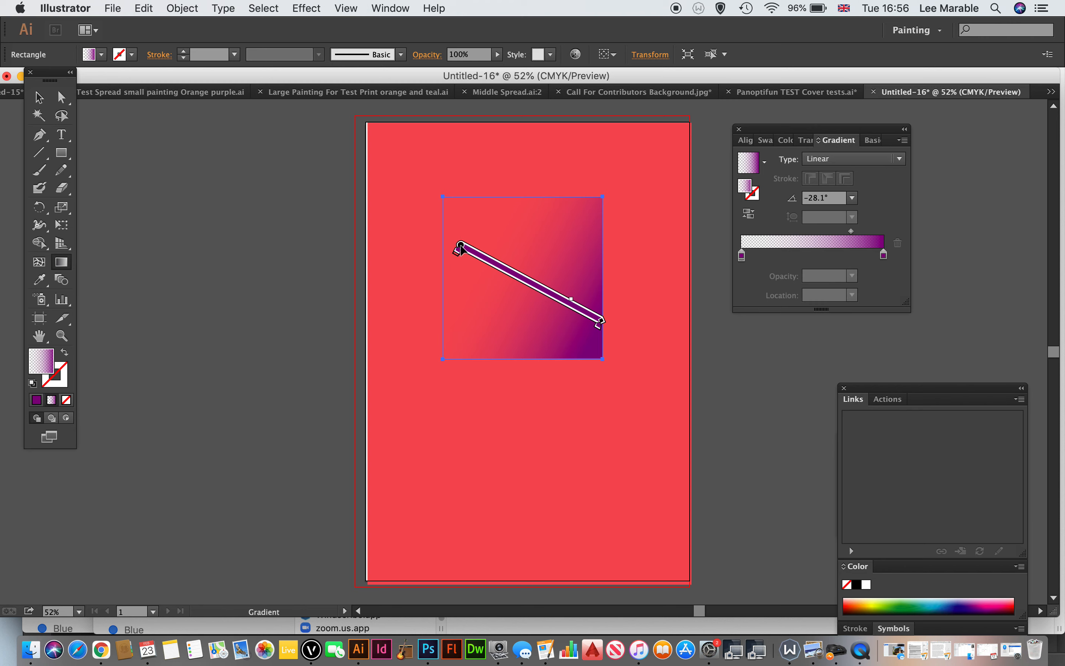
pyautogui.moveTo(461, 248); pyautogui.dragTo(455, 246)
pyautogui.moveTo(560, 296); pyautogui.dragTo(506, 269)
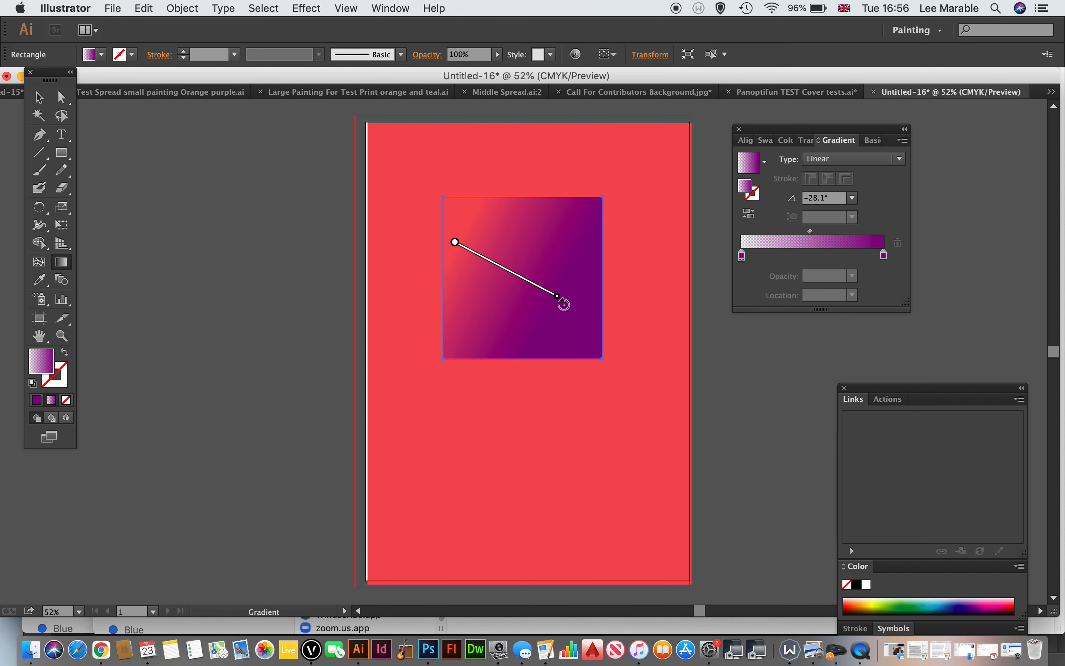
pyautogui.moveTo(565, 303); pyautogui.dragTo(519, 352)
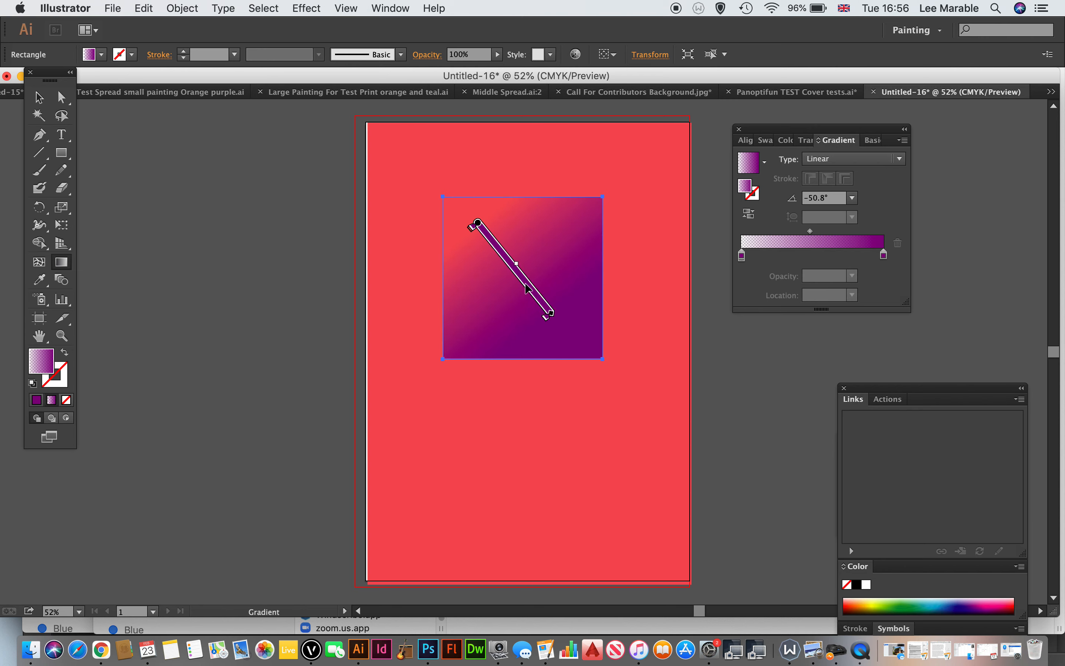
# Step: Delete the gradient rectangle from the red background
pyautogui.click(39, 97)
pyautogui.click(352, 284)
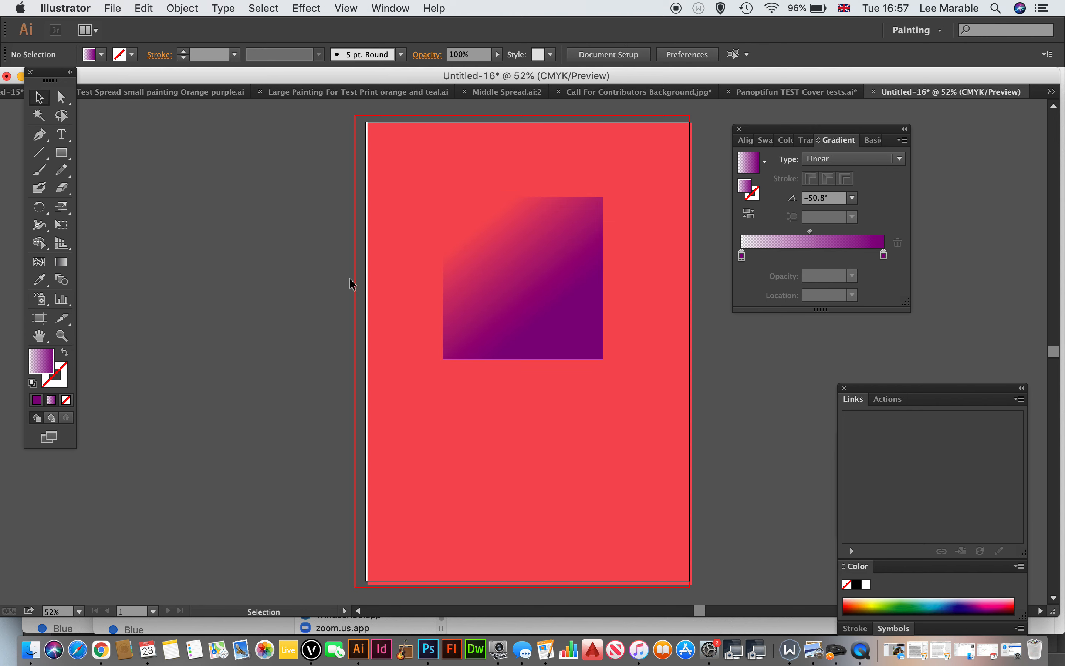
pyautogui.click(575, 304)
pyautogui.press('Delete')
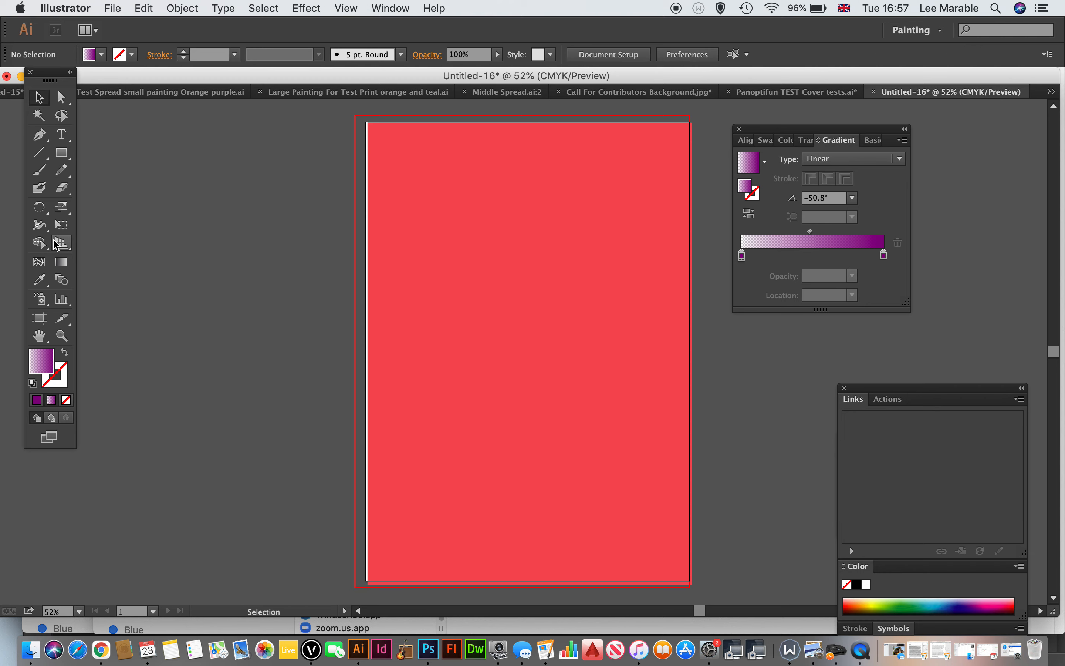
# Step: Draw a circle about 185 mm in diameter on the red background, discarding a trial rounded rectangle first
pyautogui.moveTo(62, 153); pyautogui.dragTo(127, 171)
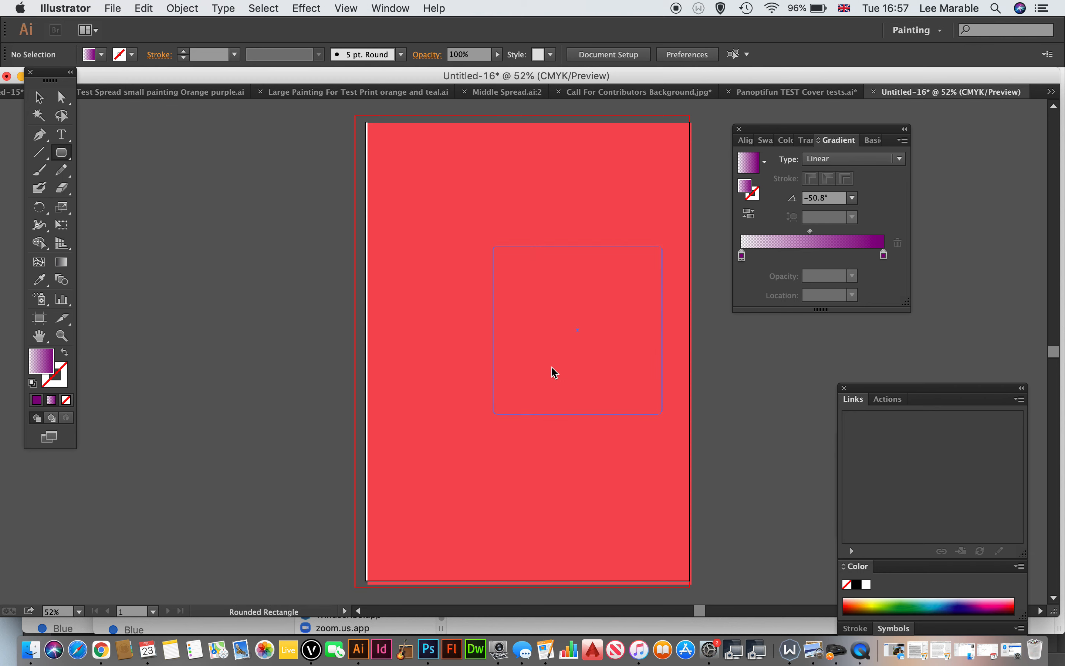
pyautogui.press('Delete')
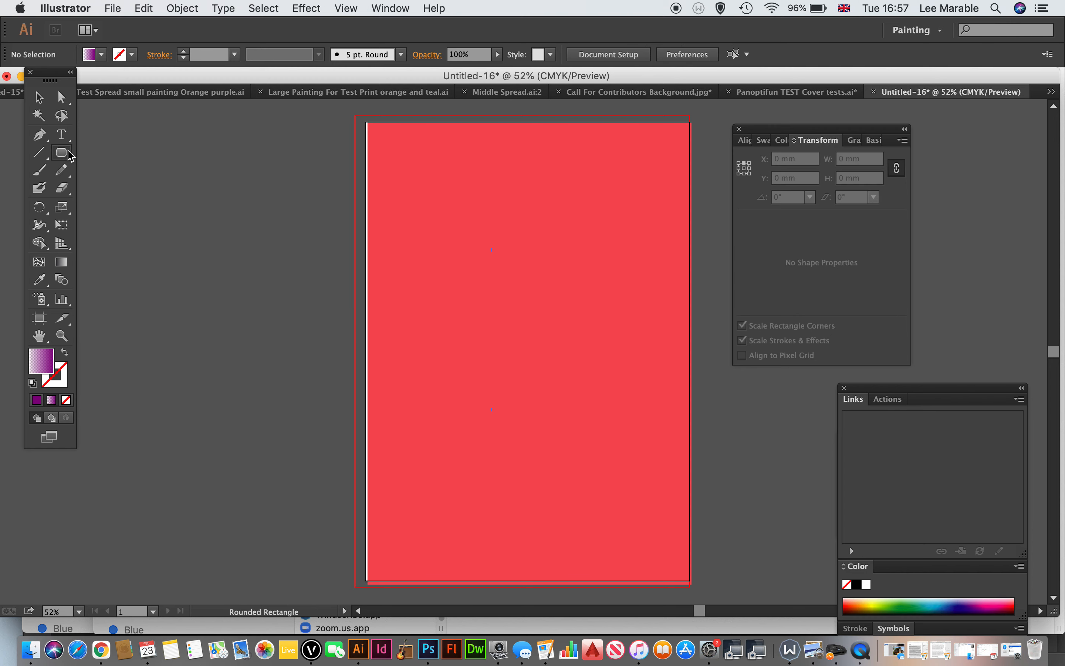
pyautogui.moveTo(71, 155); pyautogui.dragTo(130, 189)
pyautogui.moveTo(611, 421); pyautogui.dragTo(611, 422)
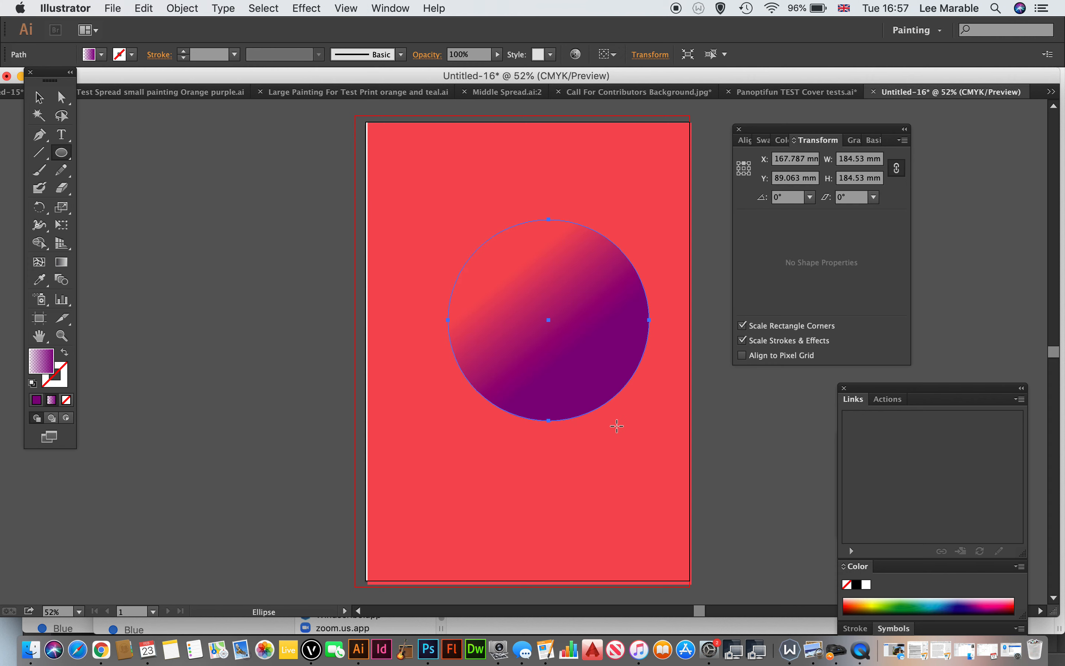
# Step: Change the circle's gradient type to Radial
pyautogui.click(854, 141)
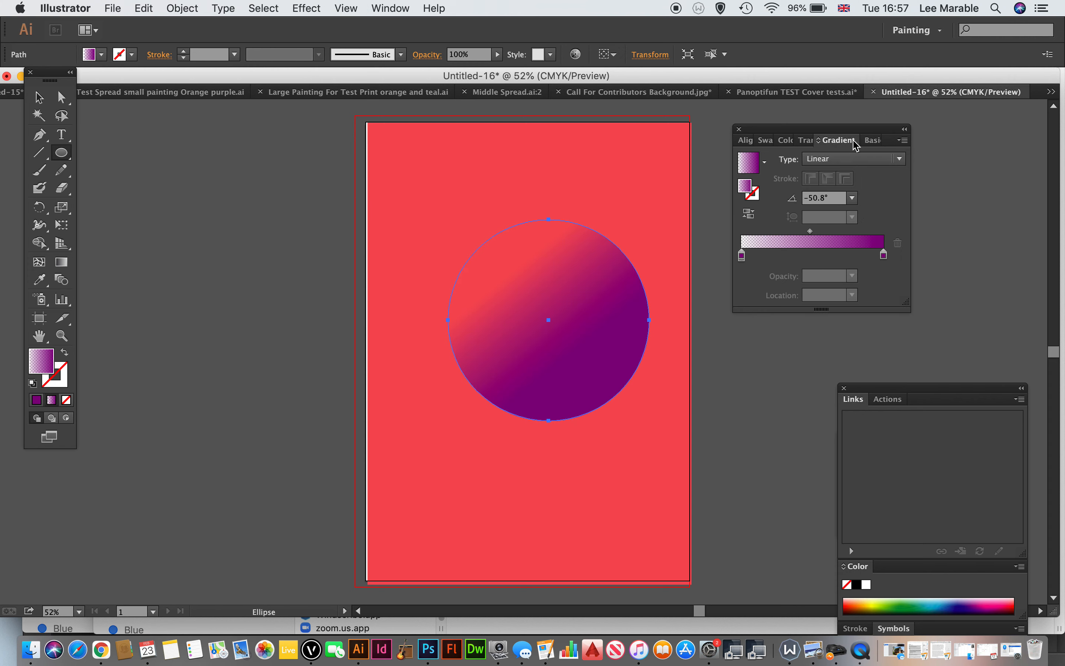
pyautogui.click(838, 163)
pyautogui.click(836, 192)
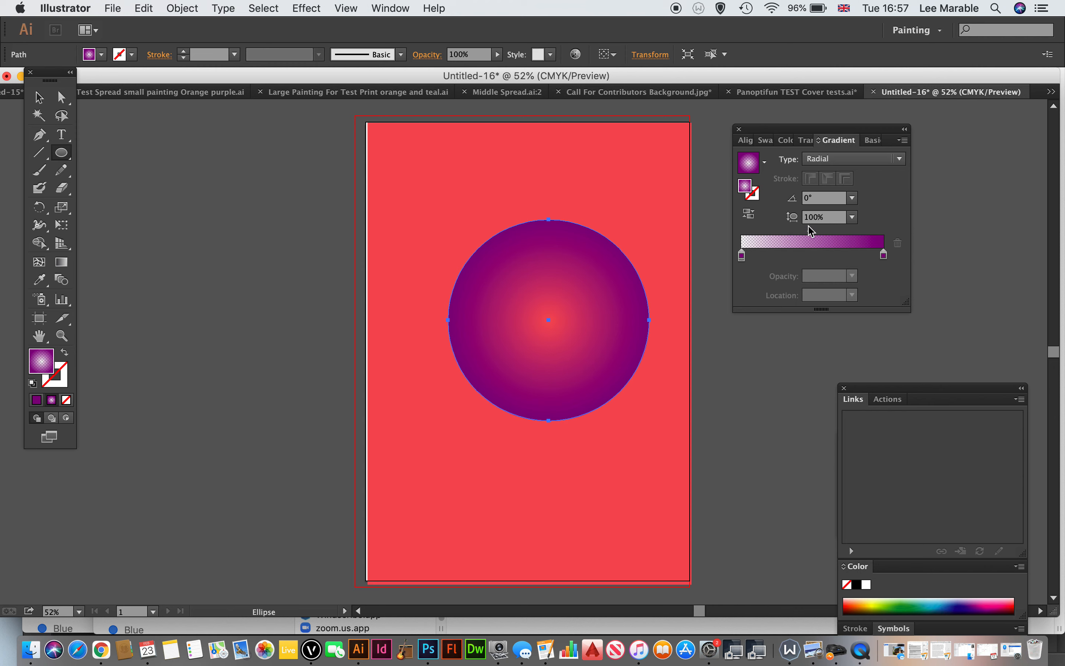
# Step: Reverse the circle's radial gradient back and forth, ending with the transparent stop at the centre
pyautogui.click(755, 221)
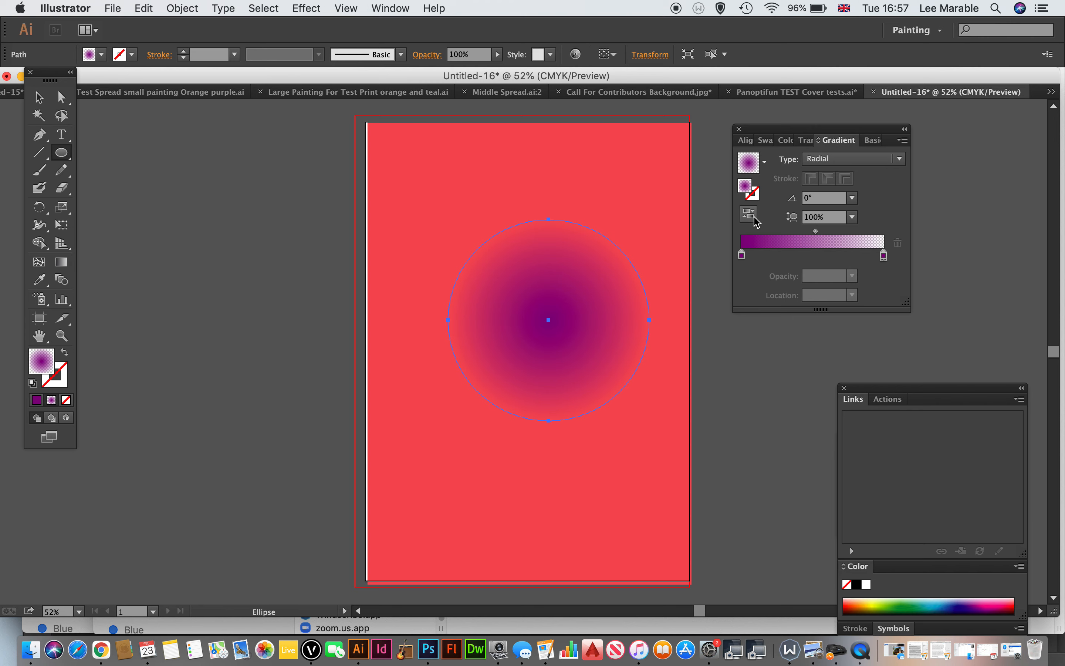
pyautogui.click(755, 220)
pyautogui.click(754, 221)
pyautogui.click(754, 220)
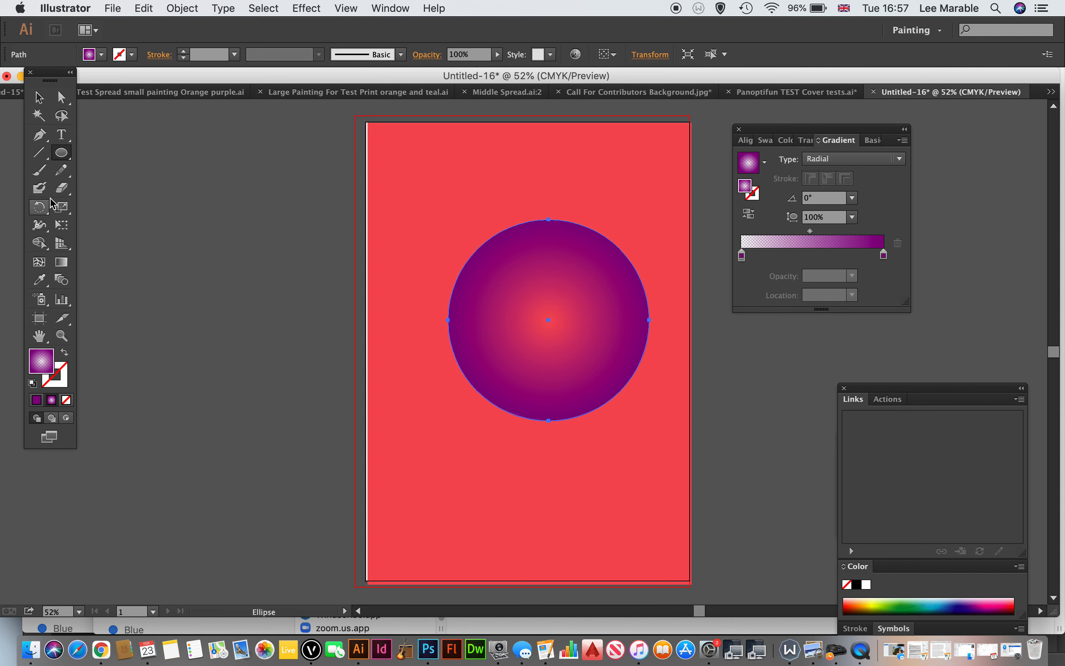
# Step: Move the circle's radial gradient centre up and left with the Gradient tool, undo a trial diagonal gradient, and deselect the circle
pyautogui.click(62, 262)
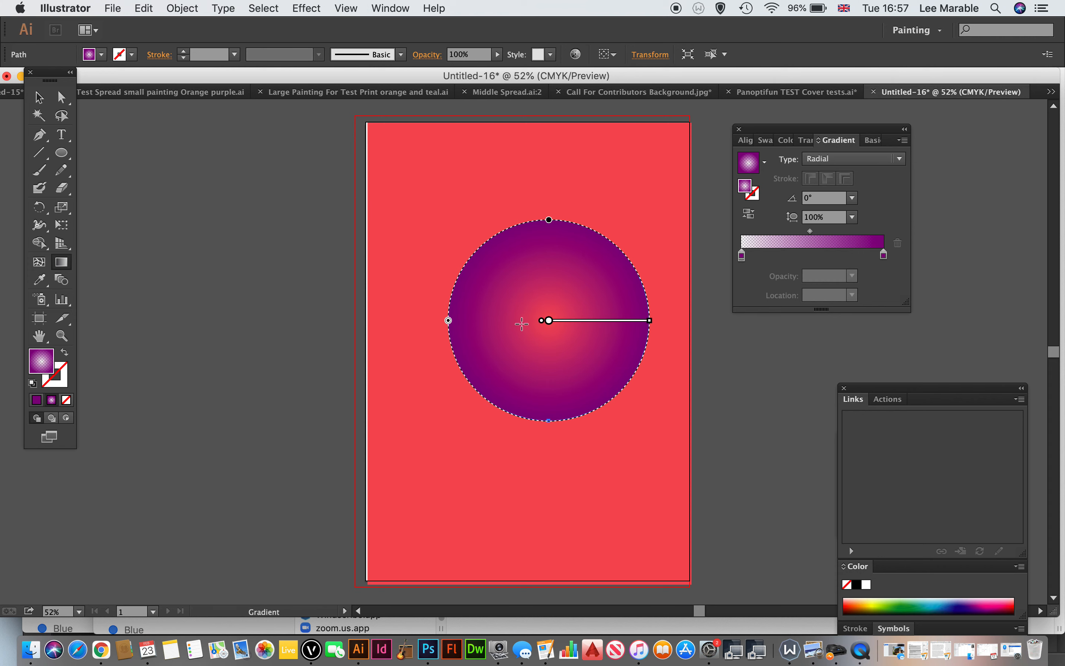
pyautogui.moveTo(546, 321); pyautogui.dragTo(537, 289)
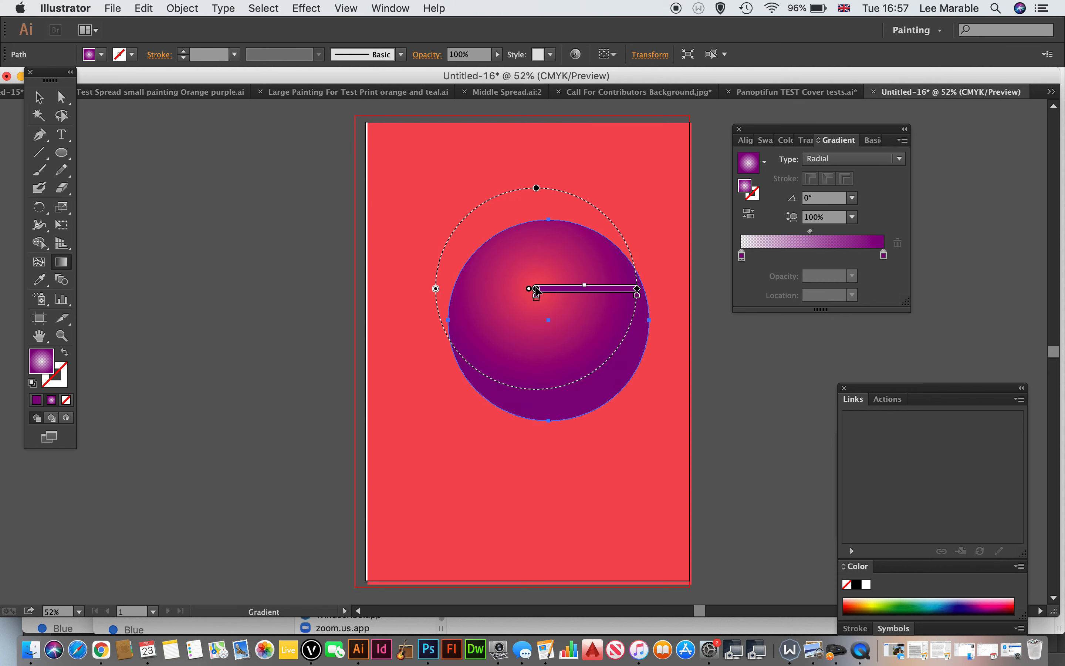
pyautogui.moveTo(436, 266); pyautogui.dragTo(628, 329)
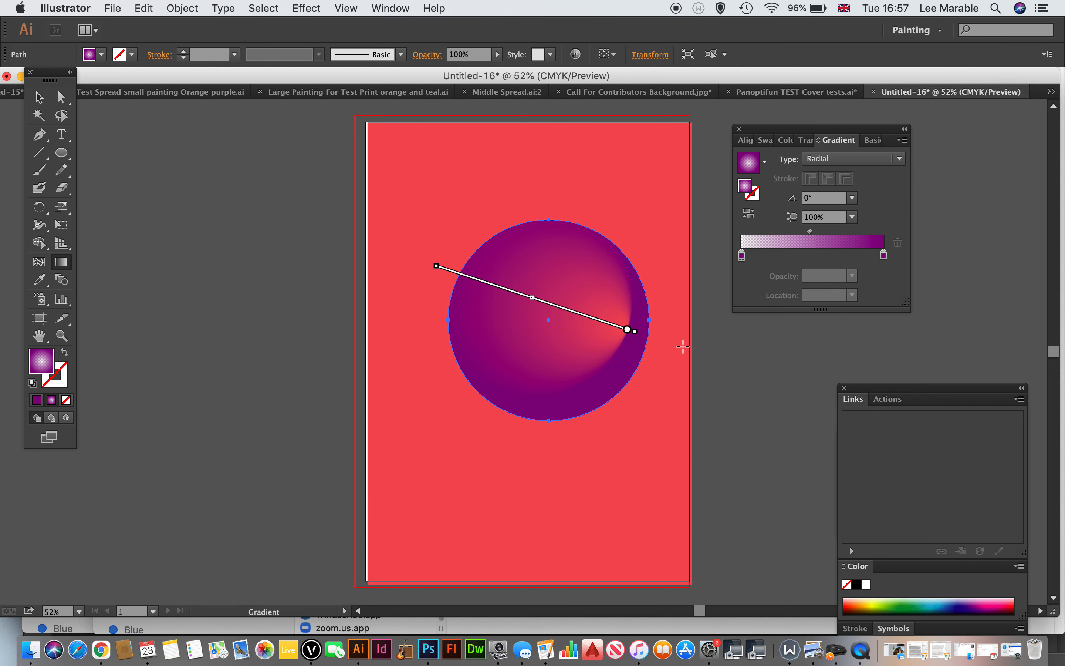
pyautogui.press('super+z')
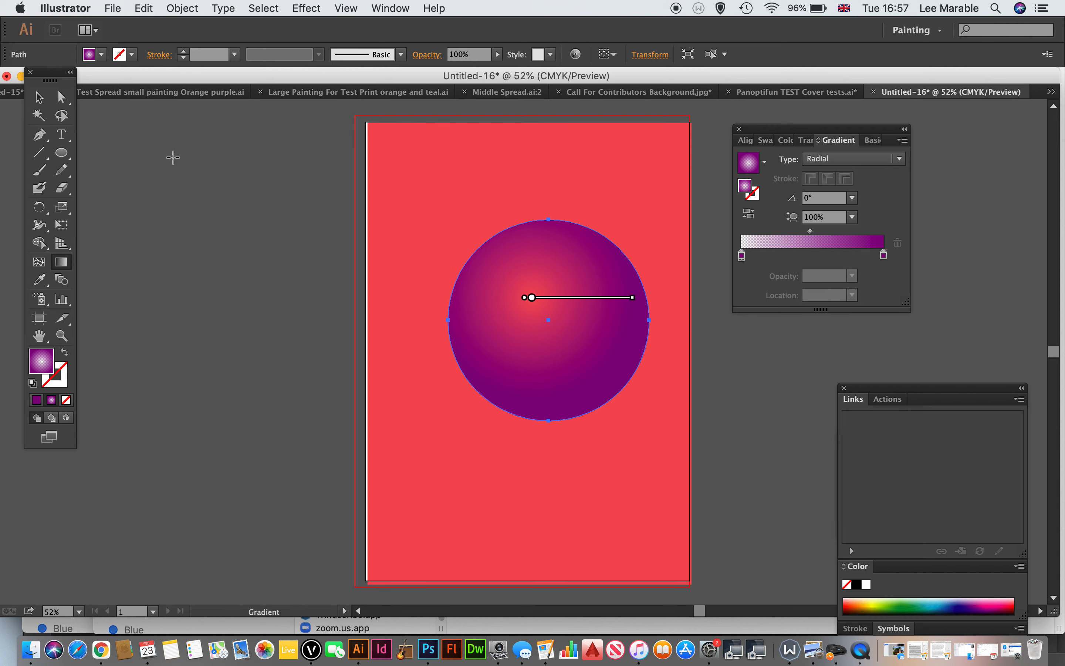
pyautogui.click(35, 97)
pyautogui.click(662, 398)
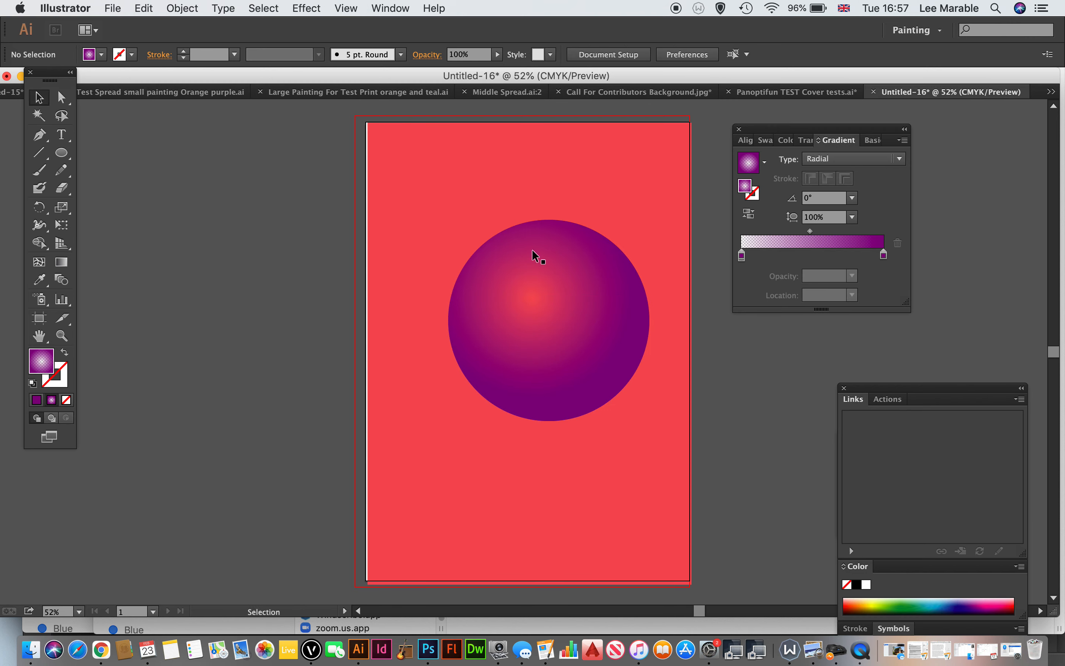